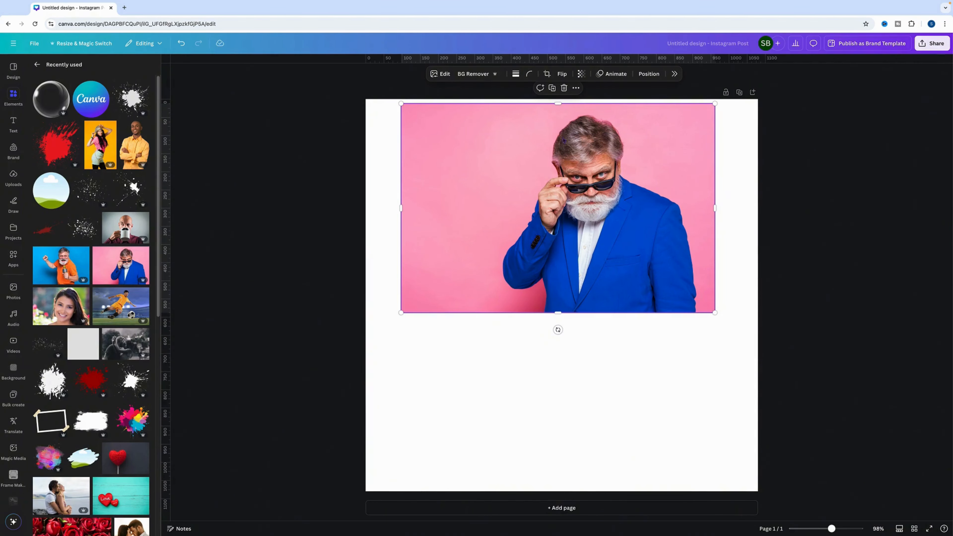
Duplicate the photo of the man in the blue suit and add a blank second page.
left_click(551, 88)
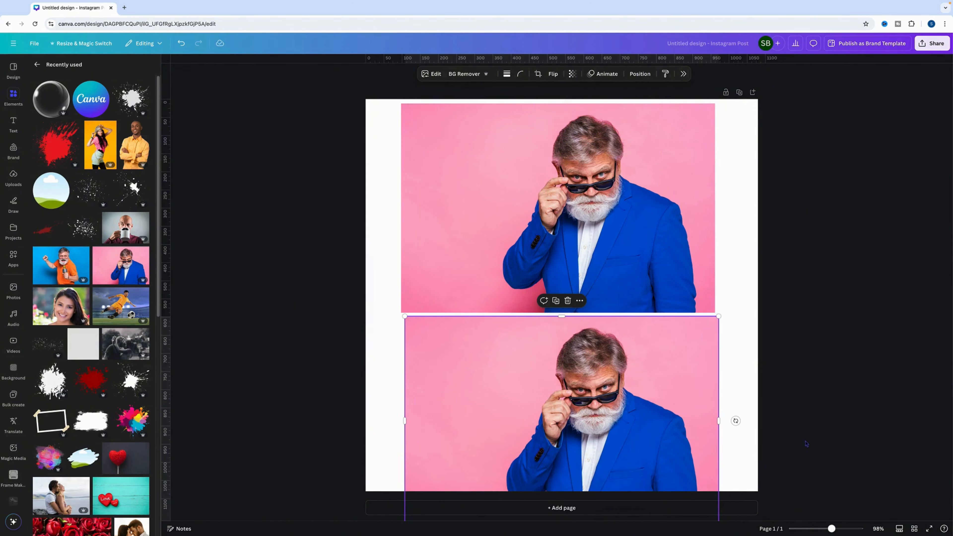
left_click(750, 511)
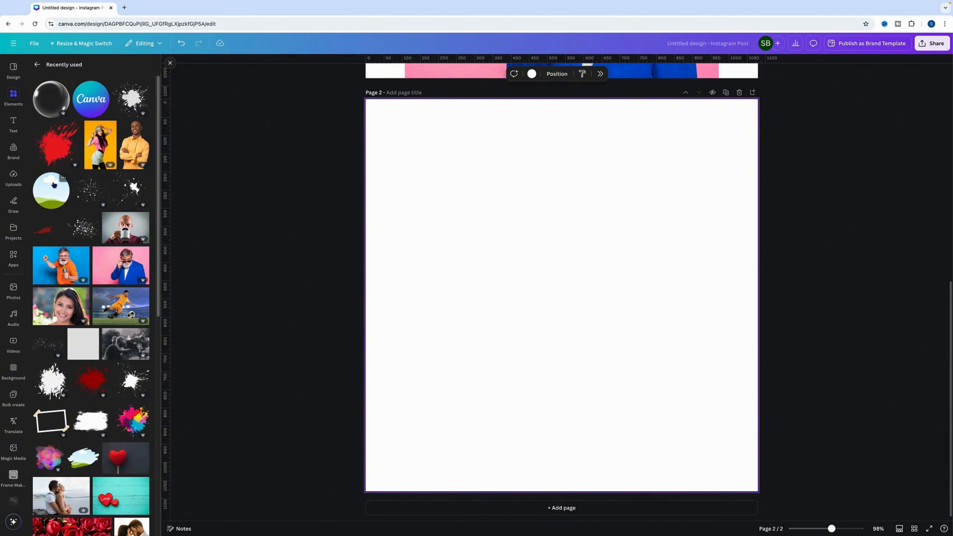
Add a Circle Frame to page 2 and enlarge it to about 637 px wide.
left_click(63, 180)
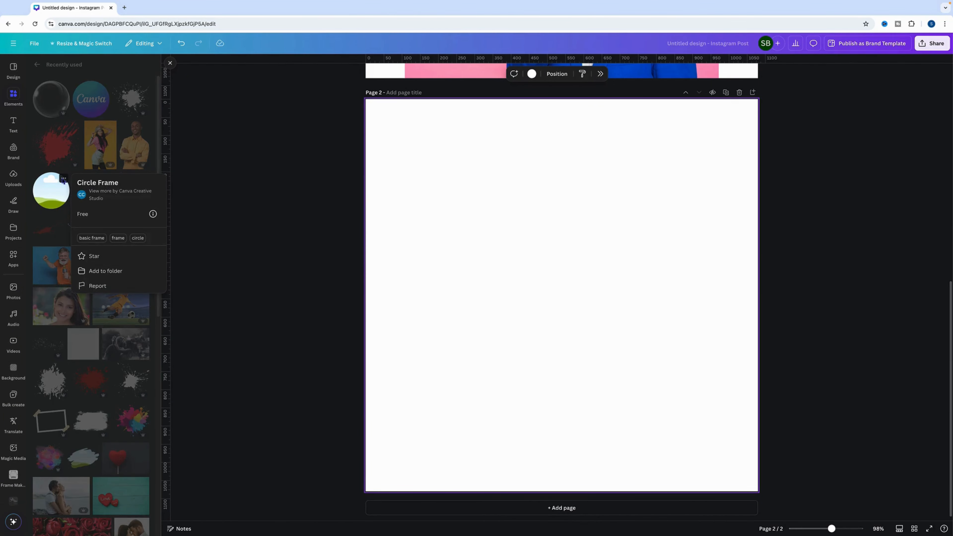
left_click(53, 195)
left_click(53, 195)
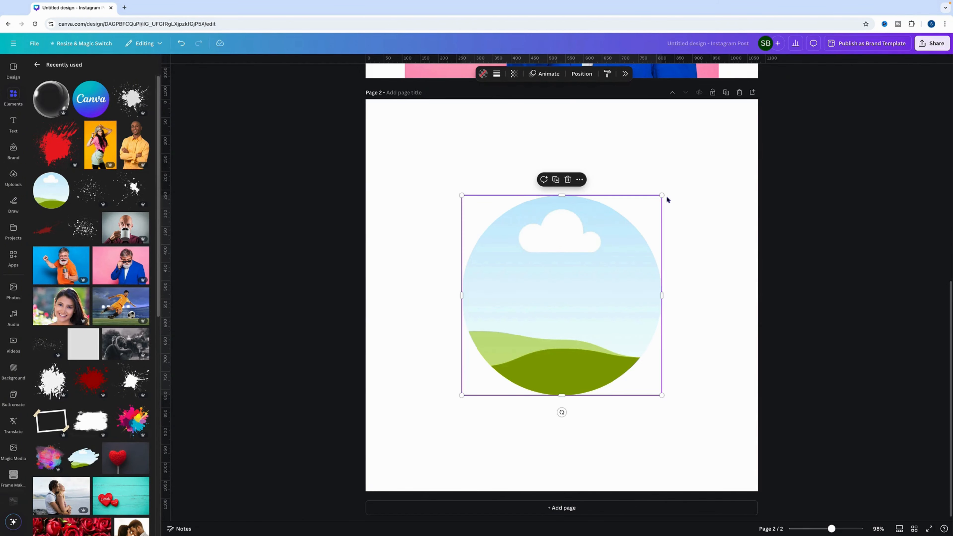
left_click_drag(662, 195, 697, 170)
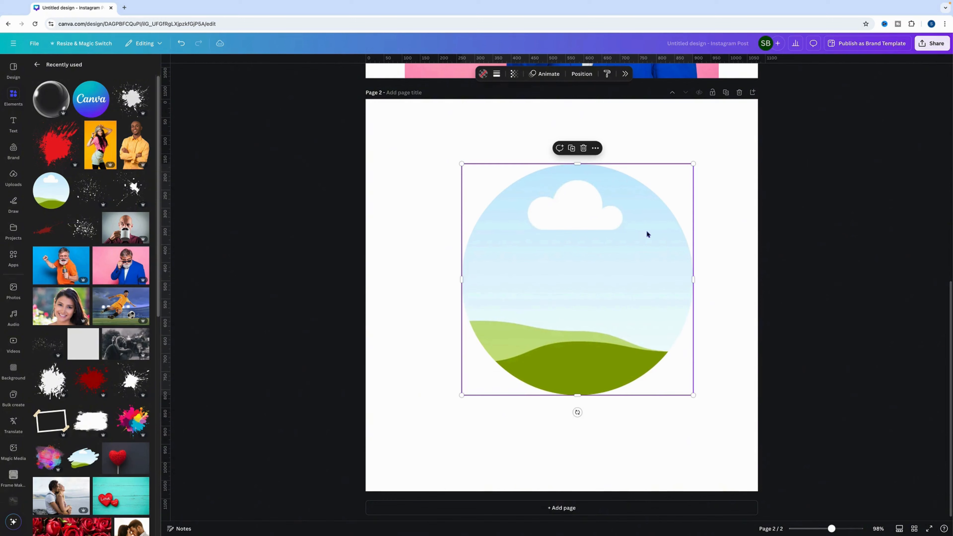
Align the circle frame to the middle and centre of page 2.
left_click_drag(646, 234, 633, 241)
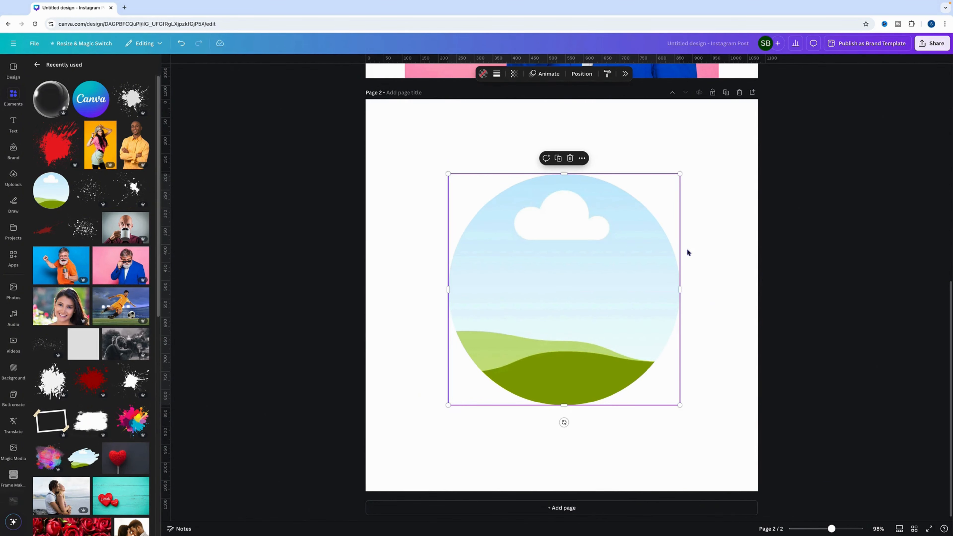
left_click(581, 74)
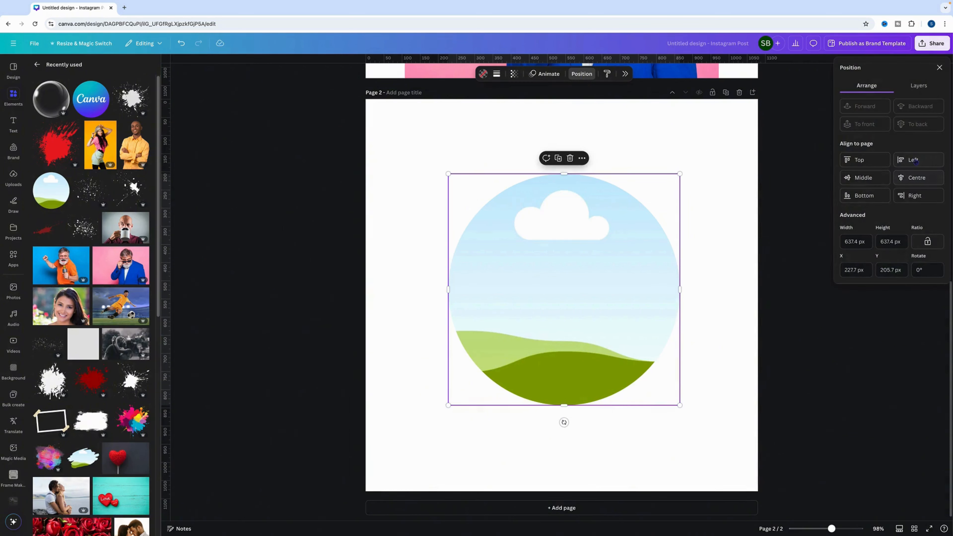
left_click(863, 177)
left_click(915, 178)
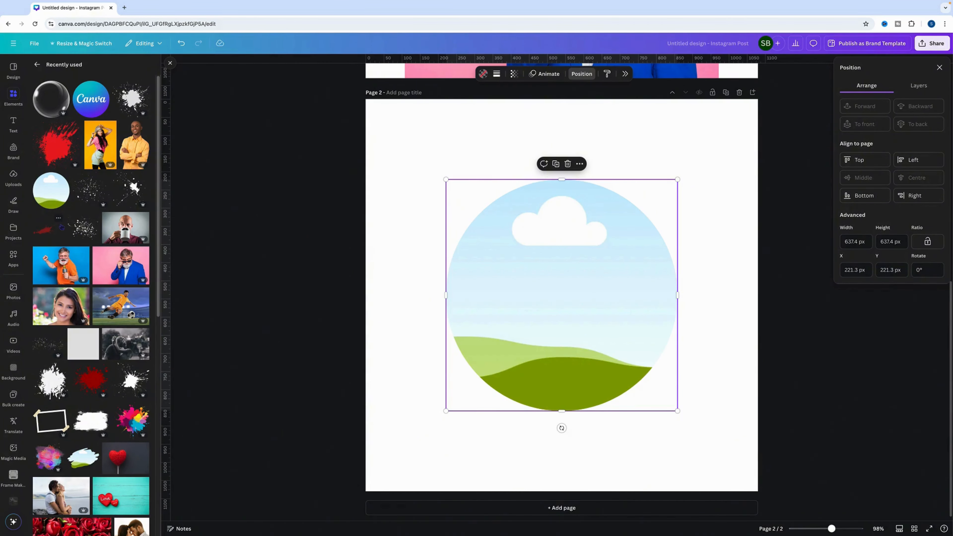
Add the red Blood Splatter Background 2708 graphic and place it partly over page 2's lower-left corner.
left_click(75, 128)
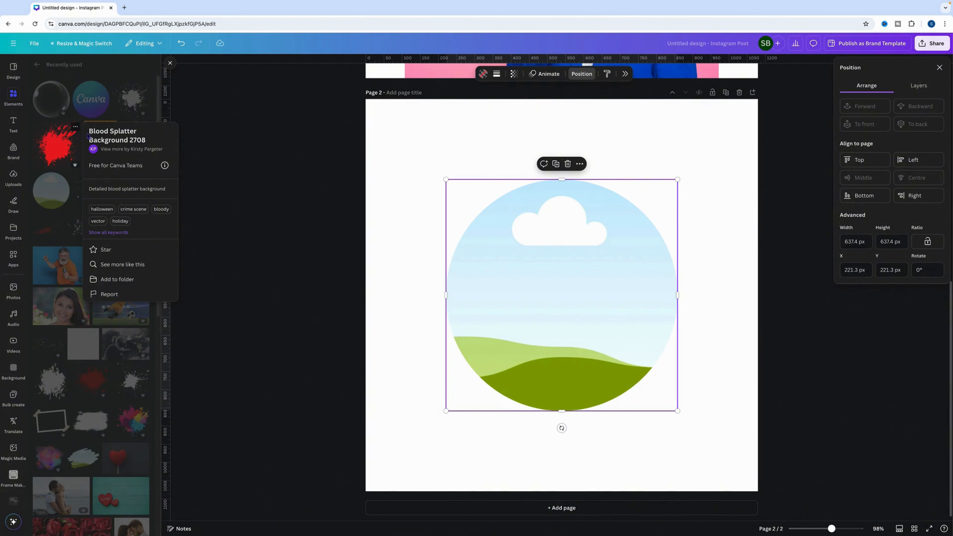
left_click(54, 153)
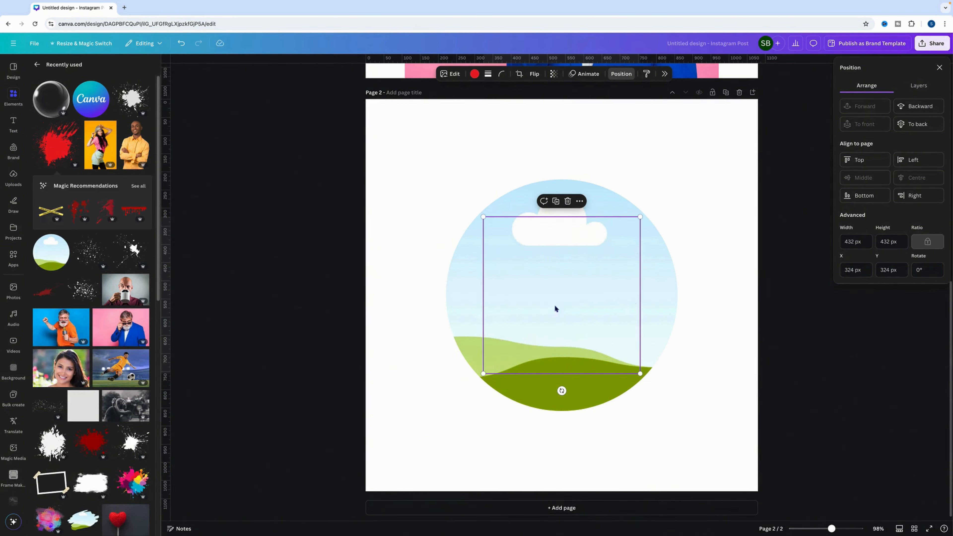
left_click_drag(554, 308, 400, 487)
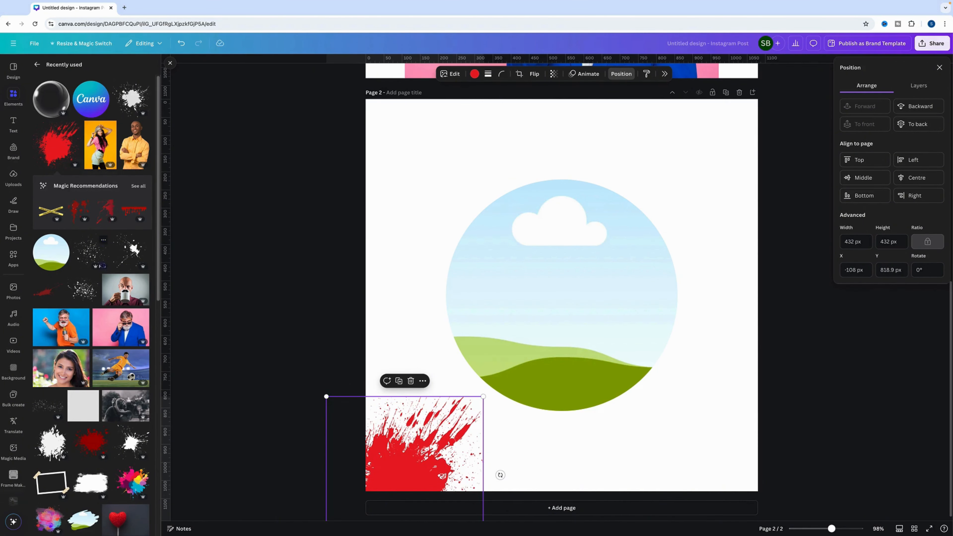
Add the free speckled paint splatter graphic and place it partly over page 2's lower-right corner.
left_click(93, 280)
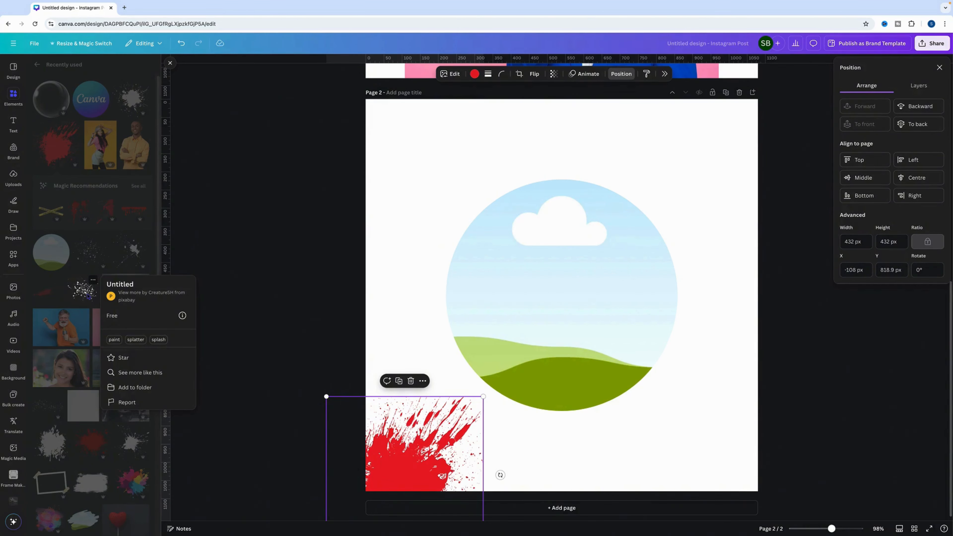
left_click(87, 295)
left_click(87, 294)
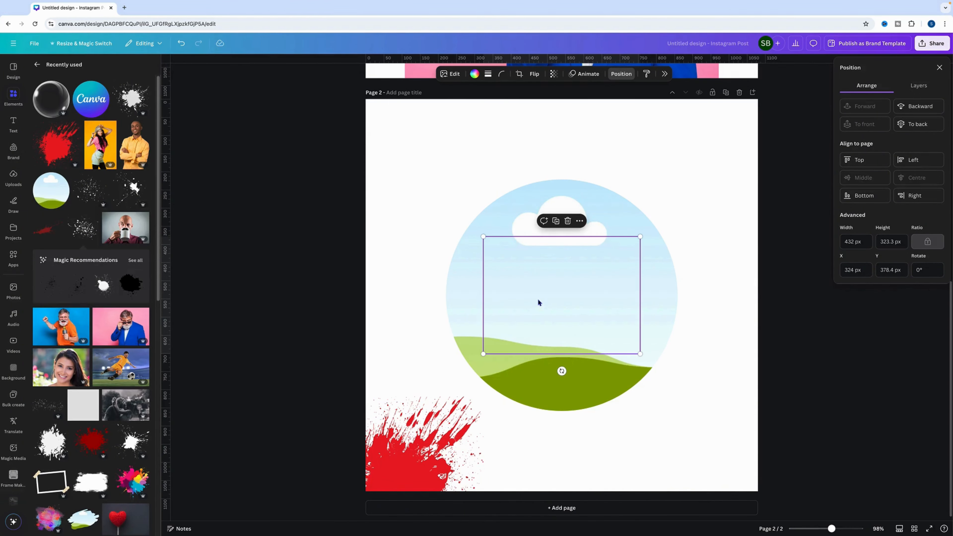
left_click_drag(538, 302, 695, 491)
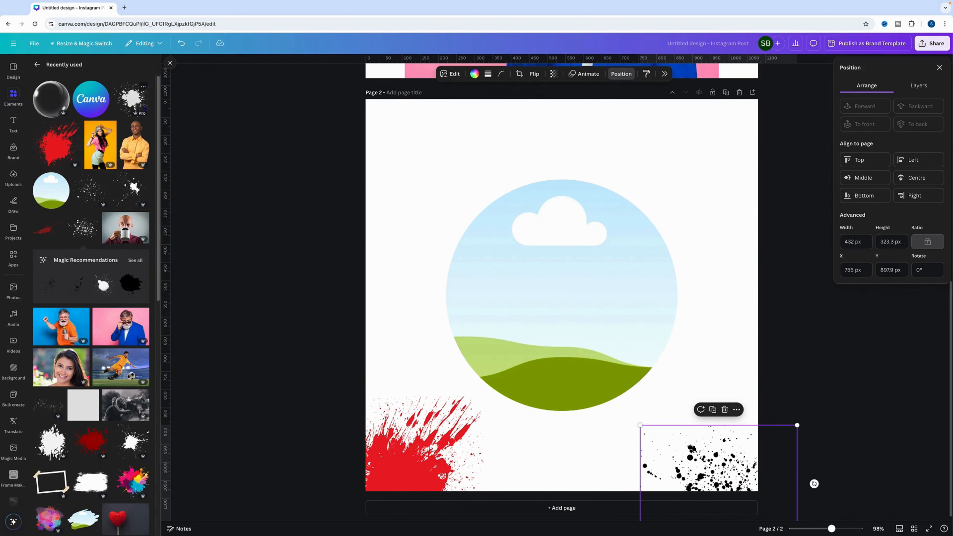
Add the Grunge Splatter Illustration and place it at page 2's lower edge, between the other two splatters.
left_click(144, 182)
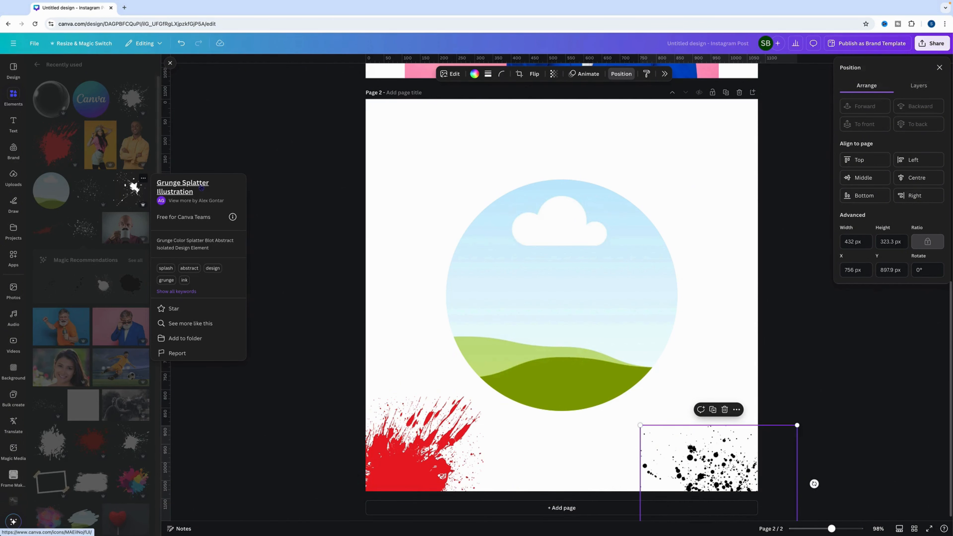
left_click(141, 197)
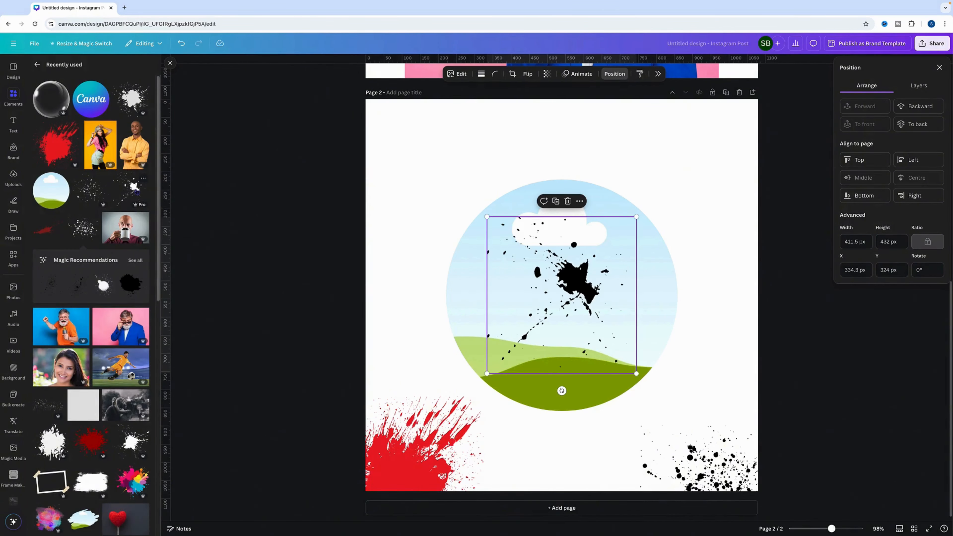
left_click_drag(539, 265, 566, 495)
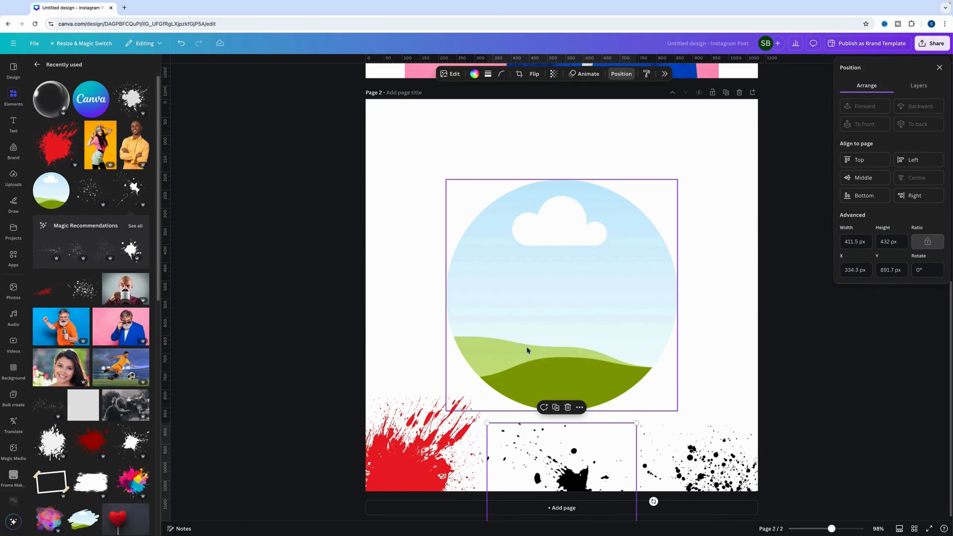
Move the upper photo from page 1 to page 2 and place it inside the circle frame.
scroll(724, 347, "up", 4)
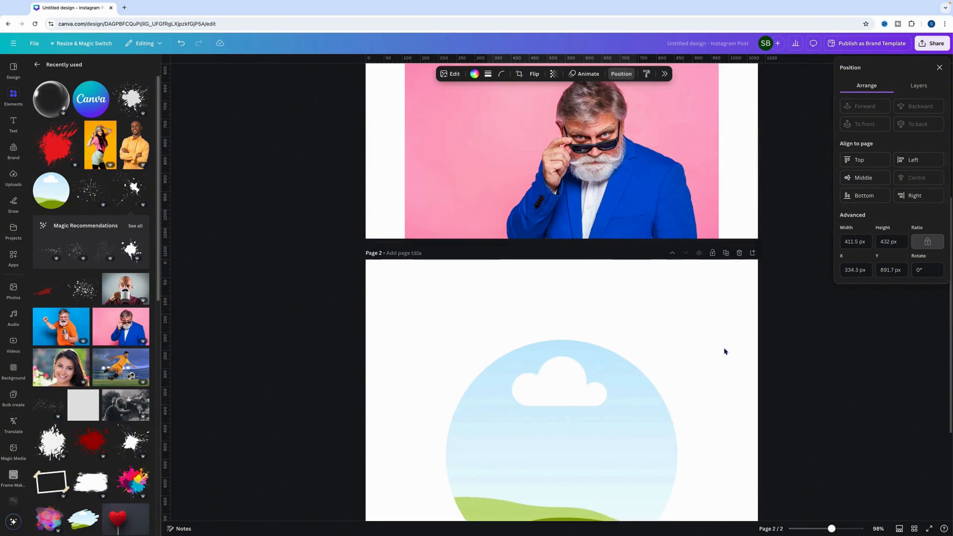
scroll(724, 347, "up", 2)
left_click(498, 101)
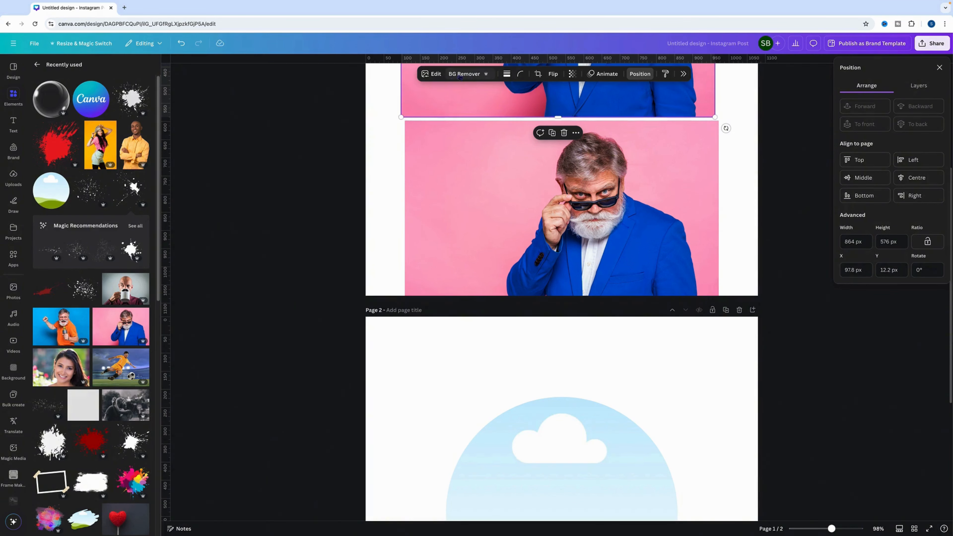
left_click_drag(477, 95, 419, 394)
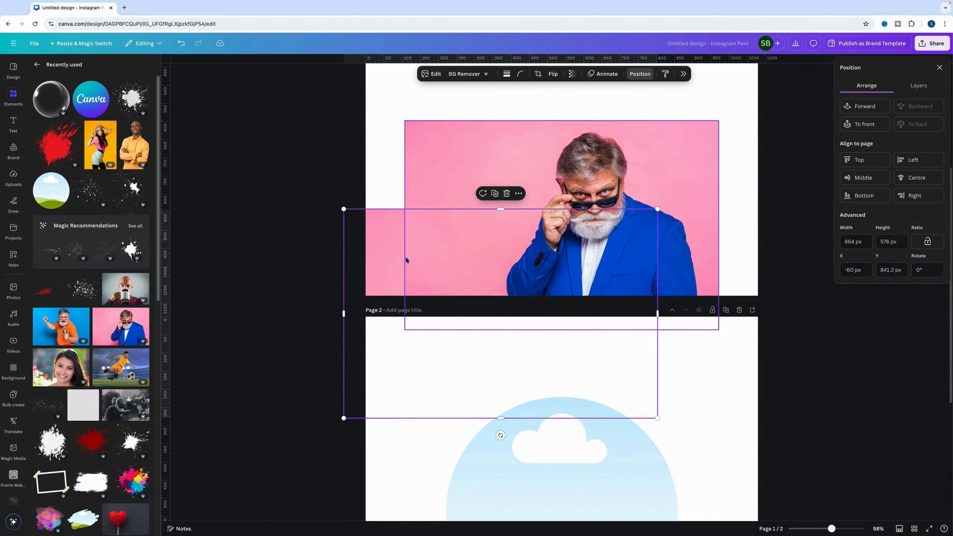
left_click_drag(380, 246, 372, 363)
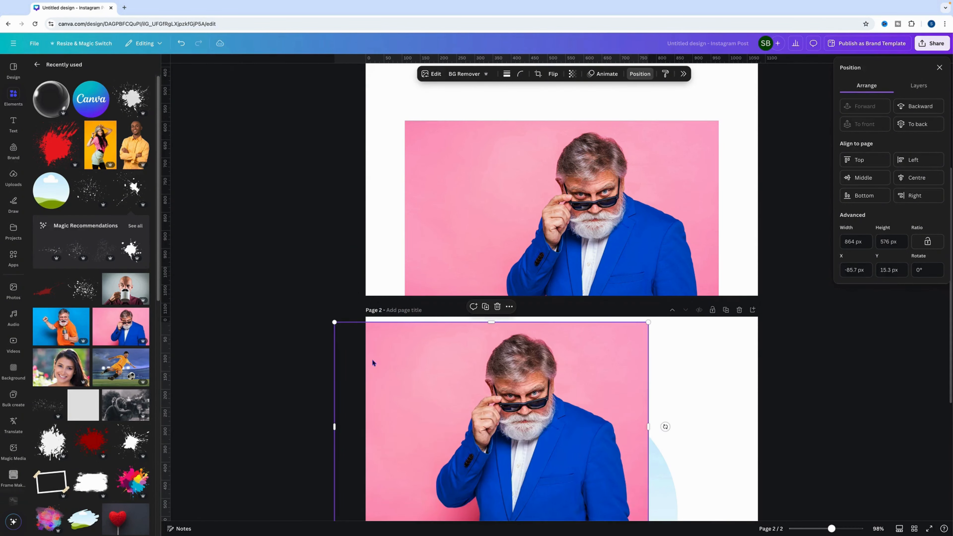
scroll(741, 423, "down", 5)
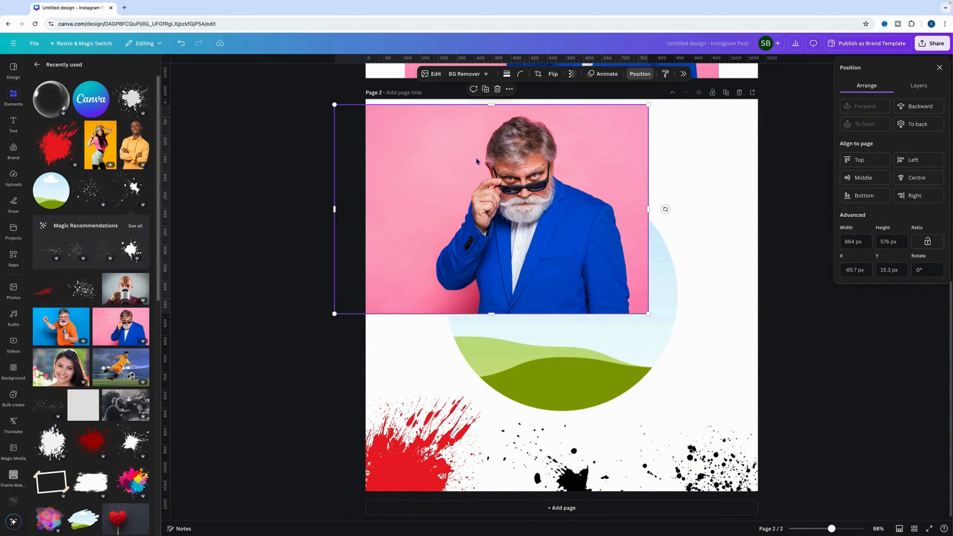
left_click_drag(485, 182, 561, 281)
Enlarge and reposition the photo within the circle frame so the man's face and torso fill the circle.
double_click(561, 280)
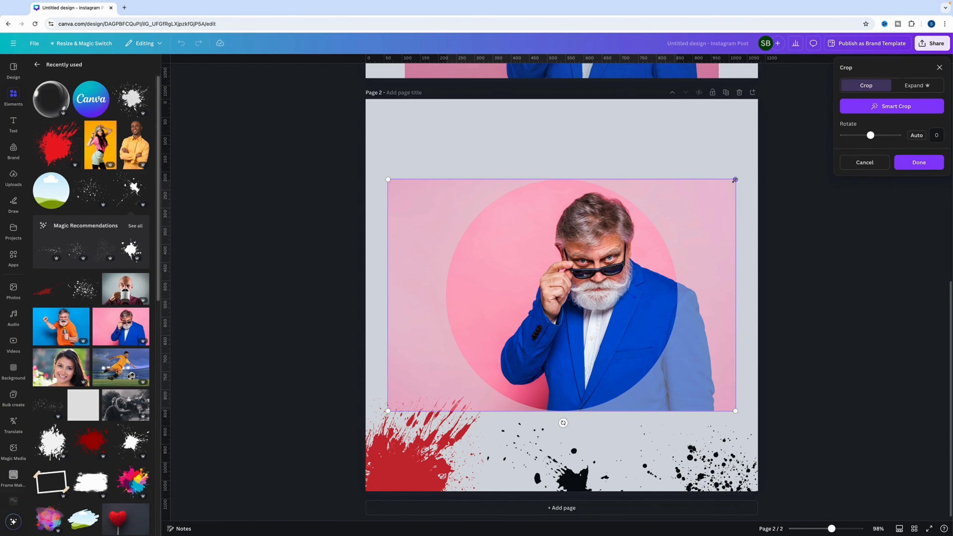
left_click_drag(734, 180, 757, 164)
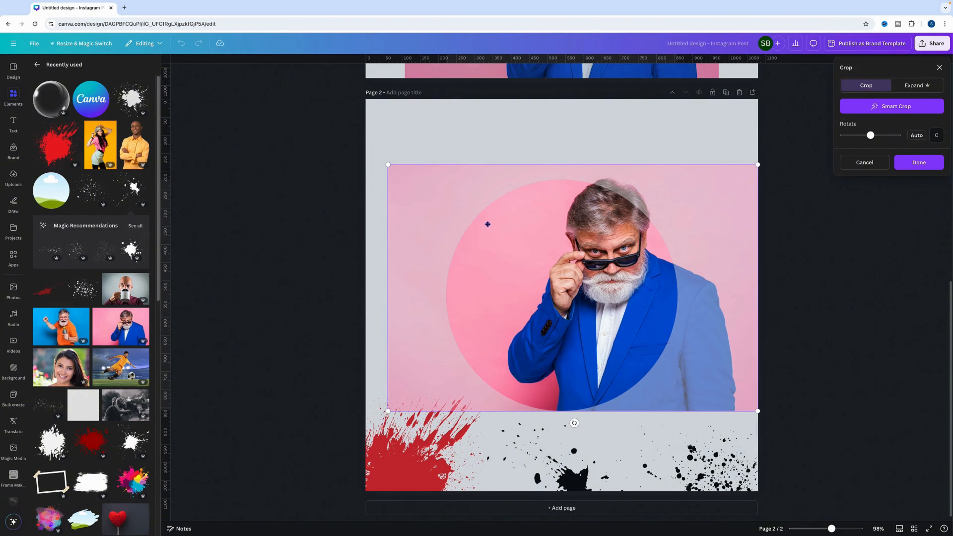
mouse_move(388, 165)
left_mouse_down()
mouse_move(364, 150)
mouse_move(348, 174)
left_mouse_up()
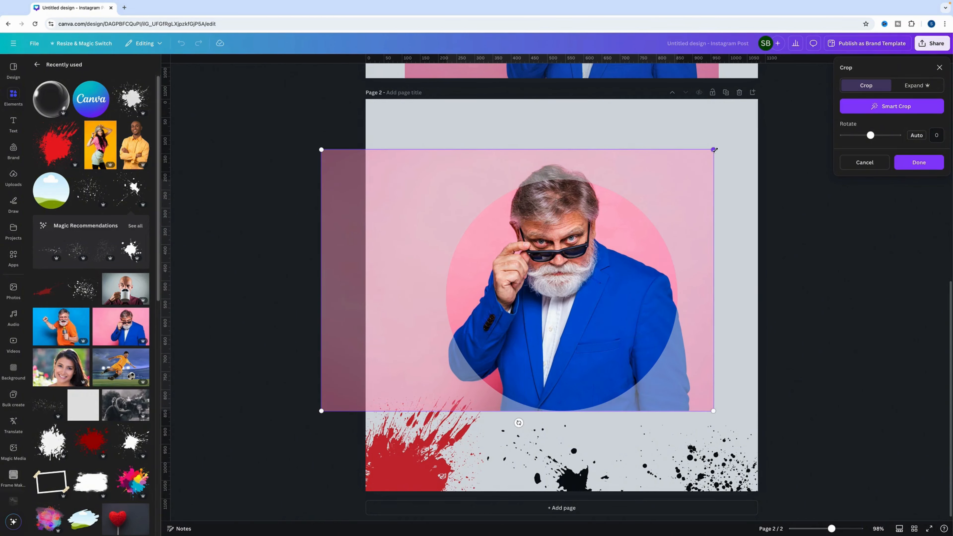
left_click_drag(714, 150, 755, 136)
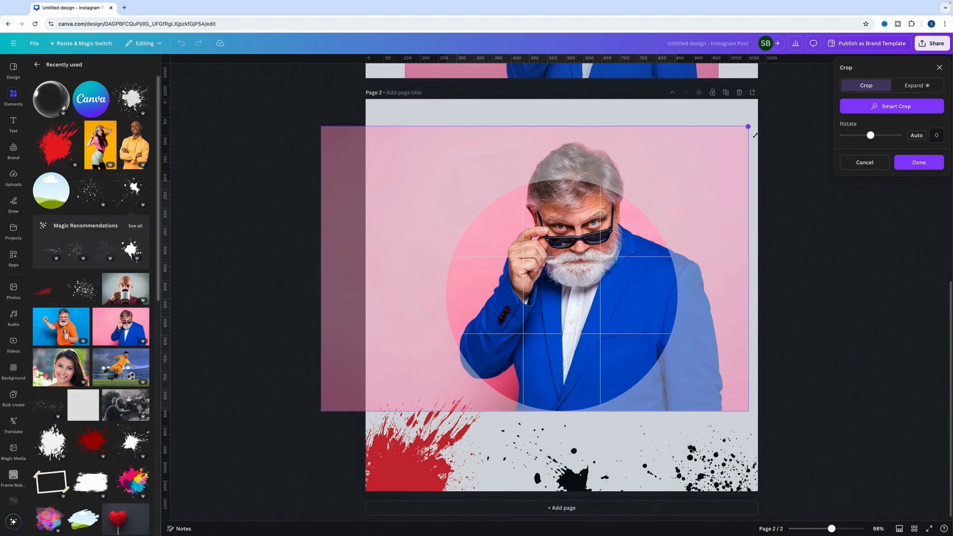
left_click_drag(694, 273, 672, 268)
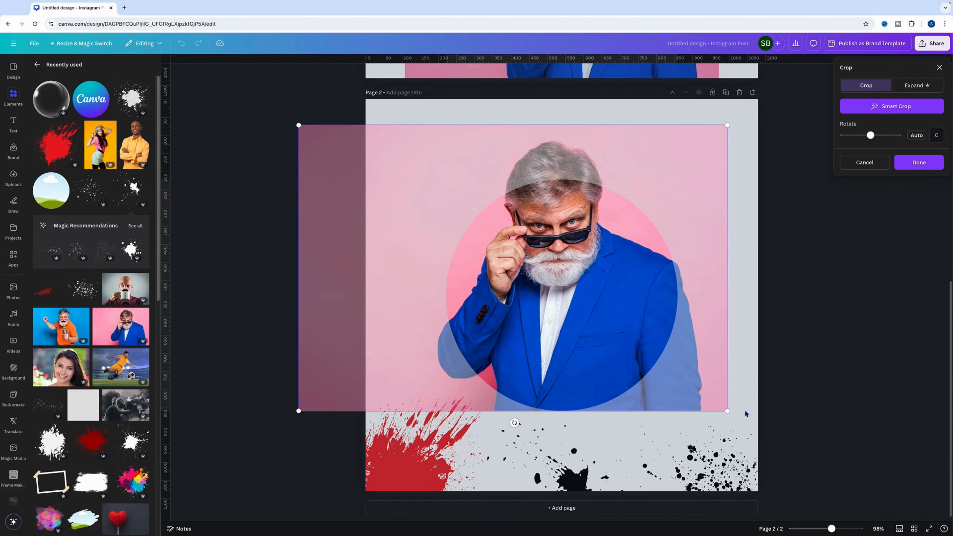
left_click(749, 293)
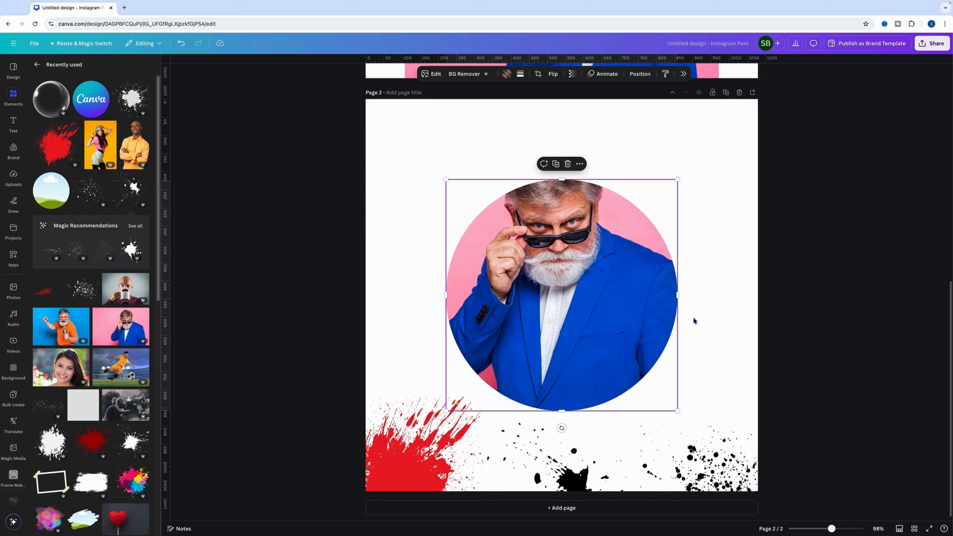
Shrink the red splatter, rotate it counterclockwise and place it over the circle's upper-left edge.
left_click(416, 466)
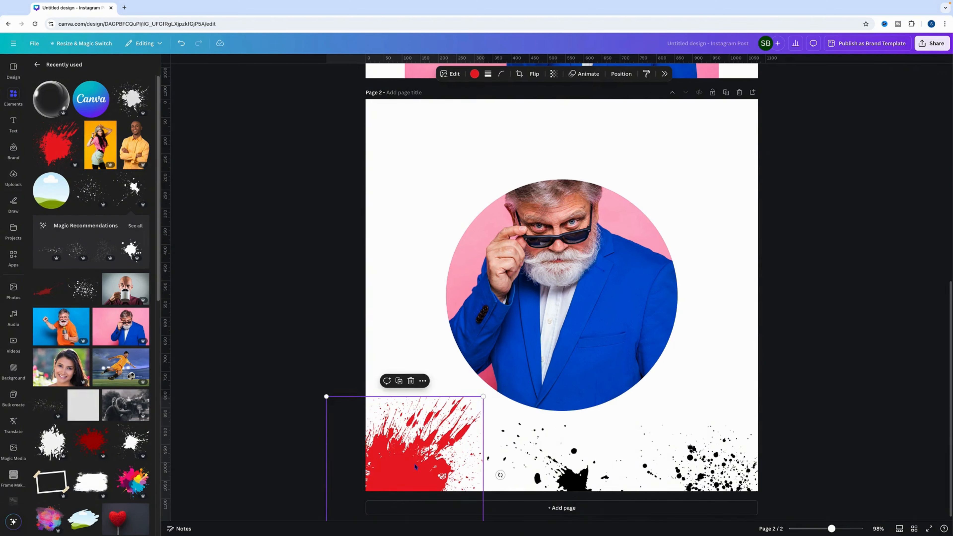
left_click_drag(406, 462, 509, 166)
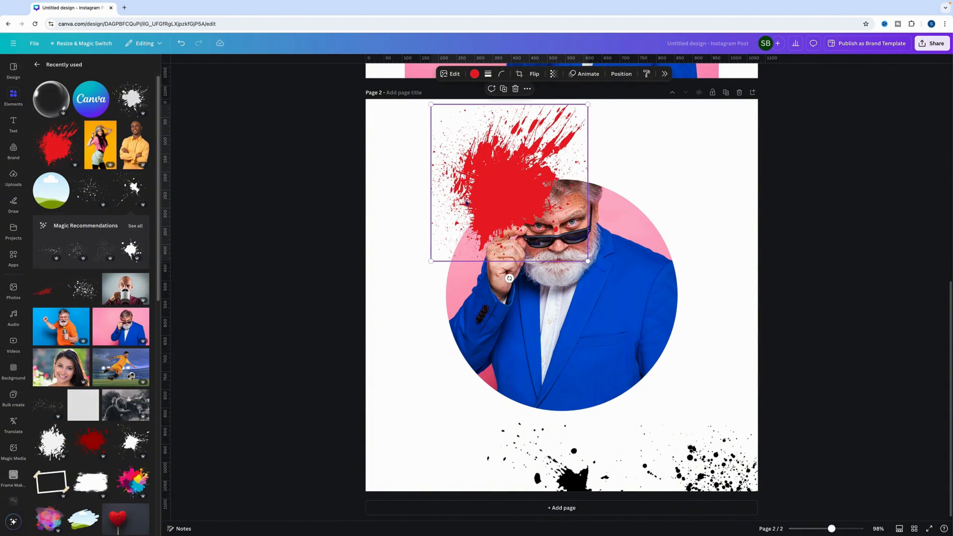
left_click_drag(509, 278, 512, 207)
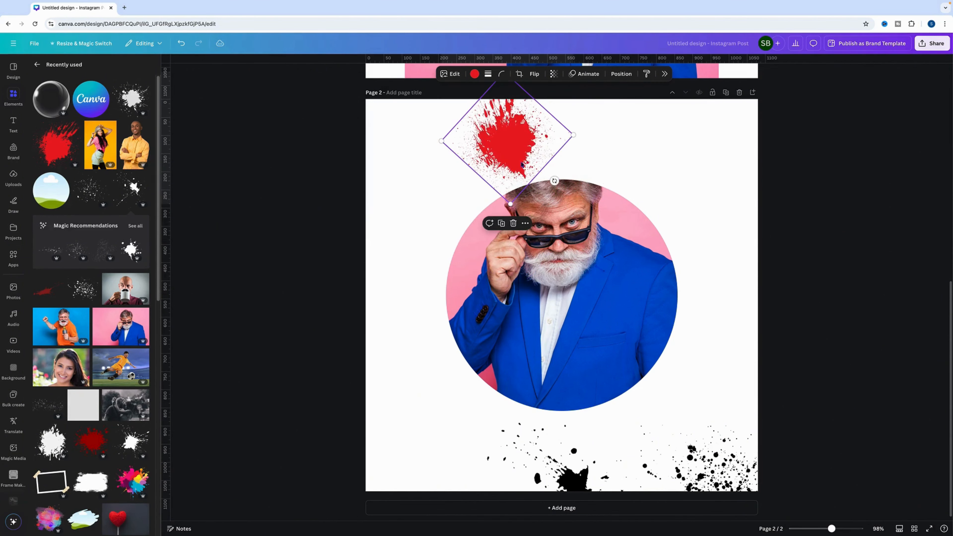
left_click_drag(516, 151, 504, 194)
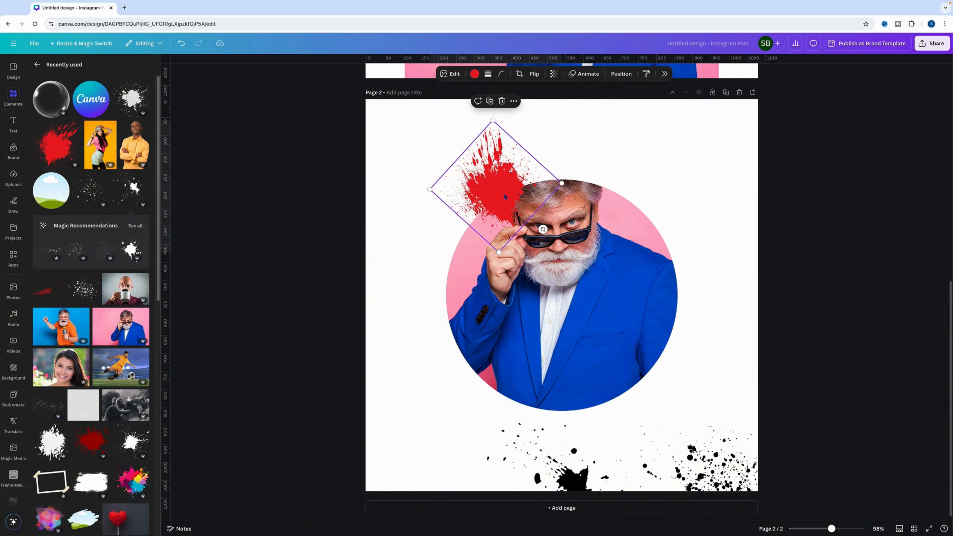
Recolour the red splatter white and place a rotated duplicate of it over the circle's top edge.
left_click(474, 74)
left_click(933, 349)
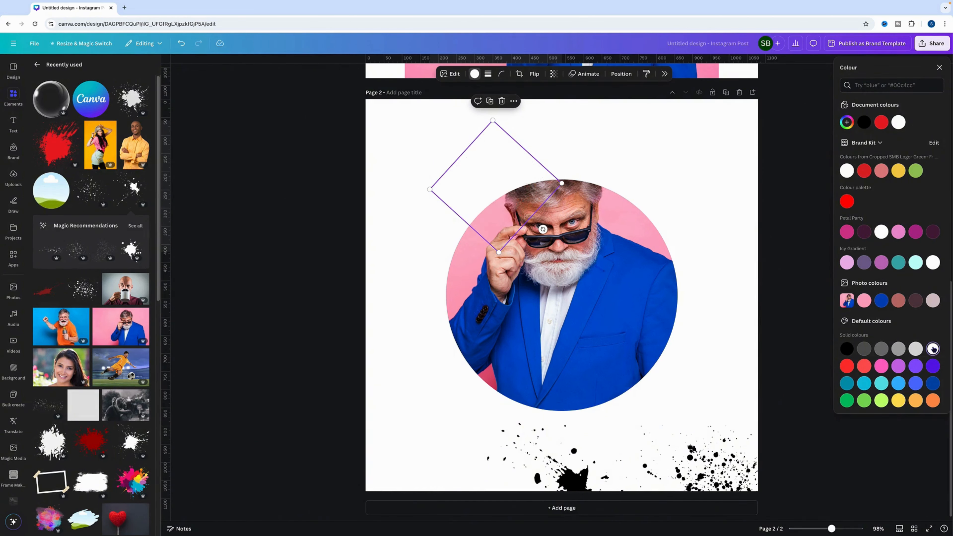
left_click_drag(493, 176, 490, 178)
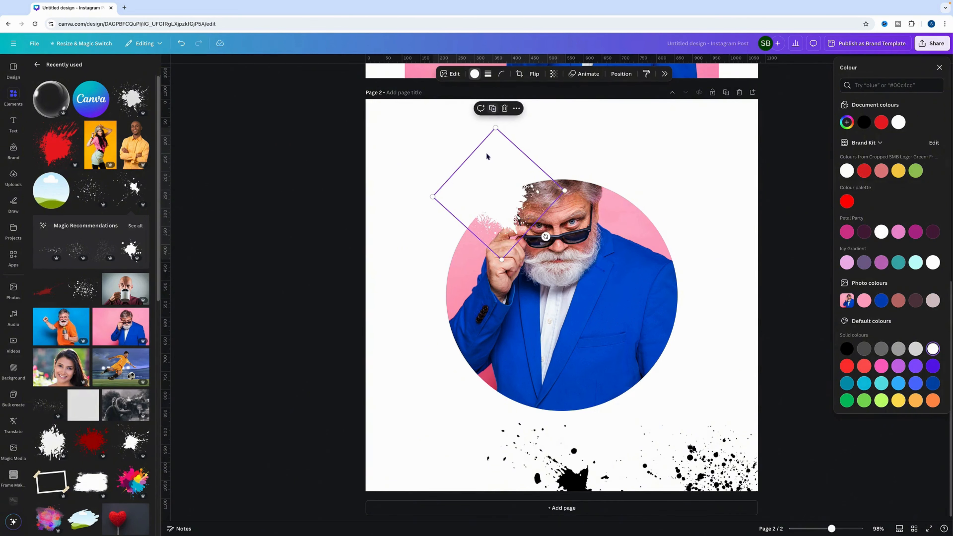
left_click_drag(487, 155, 584, 146)
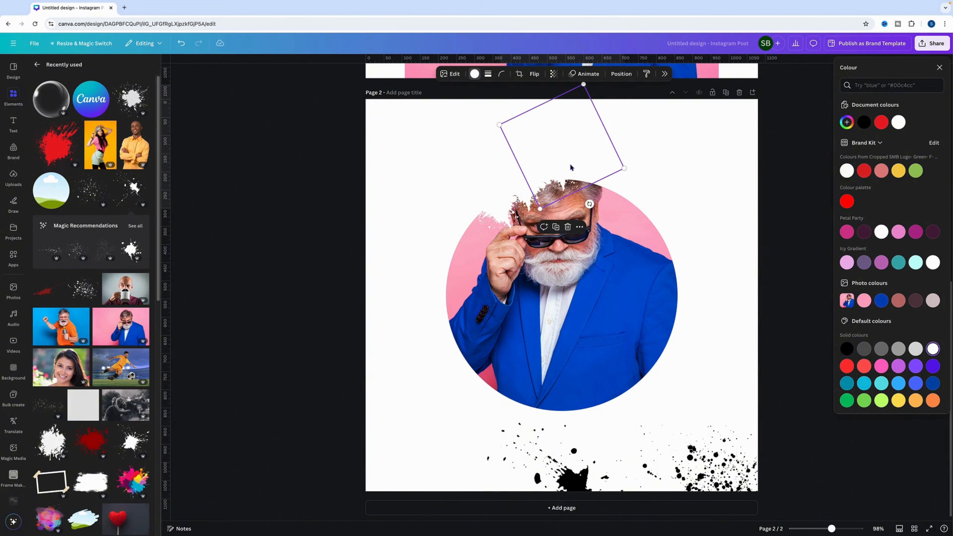
Place rotated duplicates of the white splatter over the circle's top and upper-right edges.
left_click_drag(590, 212, 570, 224)
left_click(559, 96)
left_click_drag(577, 169, 595, 189)
left_click_drag(627, 236, 547, 142)
left_click(598, 91)
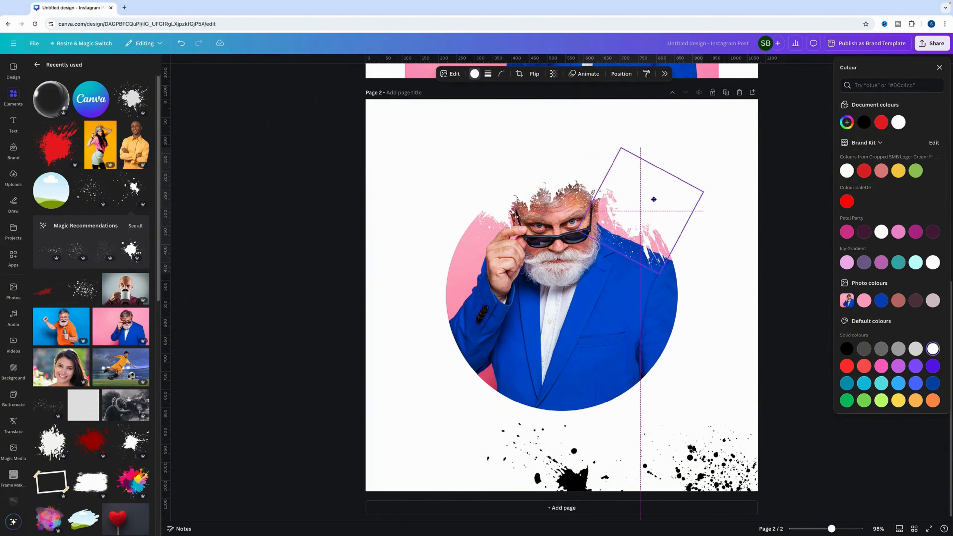
left_click_drag(580, 161, 618, 220)
mouse_move(639, 180)
left_mouse_down()
mouse_move(648, 177)
mouse_move(635, 168)
left_mouse_up()
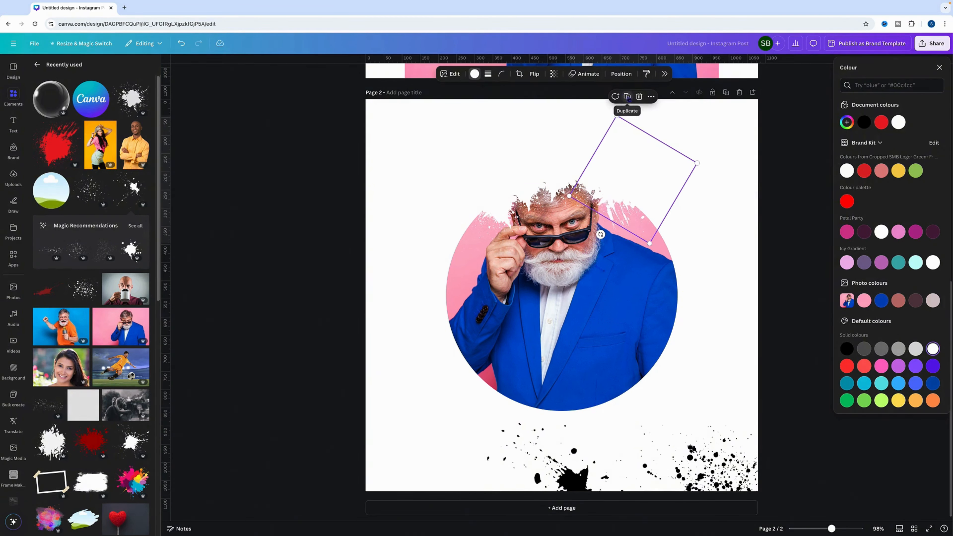
Continue duplicating the white splatter down the circle's right edge, rotating the copies to follow the curve.
left_click(628, 99)
left_click(649, 126)
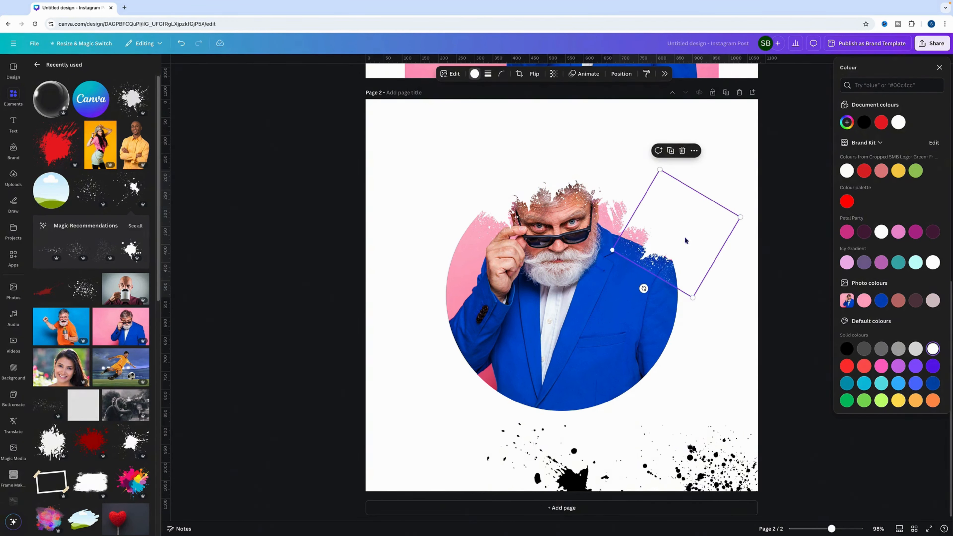
left_click_drag(644, 287, 696, 301)
left_click_drag(682, 246, 671, 372)
left_click(671, 165)
left_click(682, 203)
left_click(676, 259)
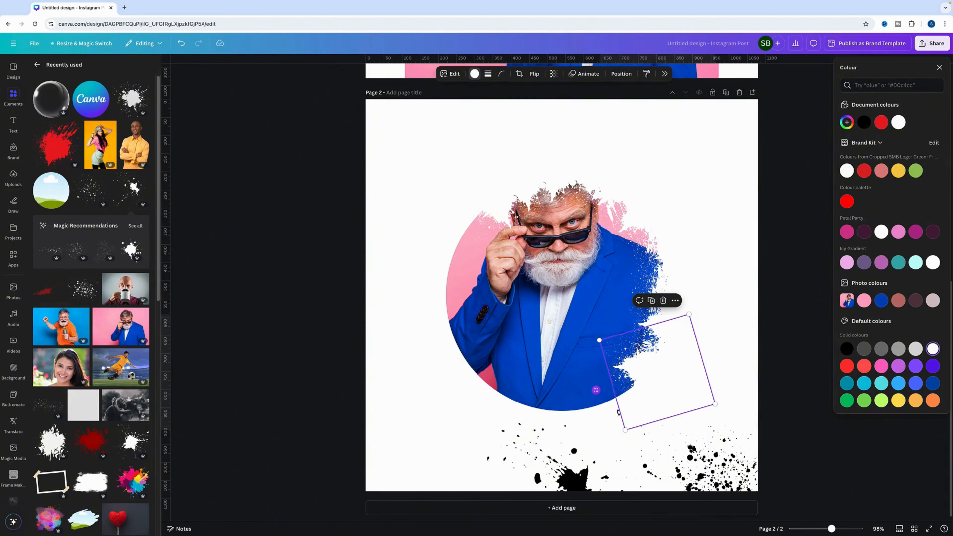
Rotate the white splatter copies at the circle's lower right and position them over that edge.
left_click_drag(596, 390, 716, 327)
left_click(655, 278)
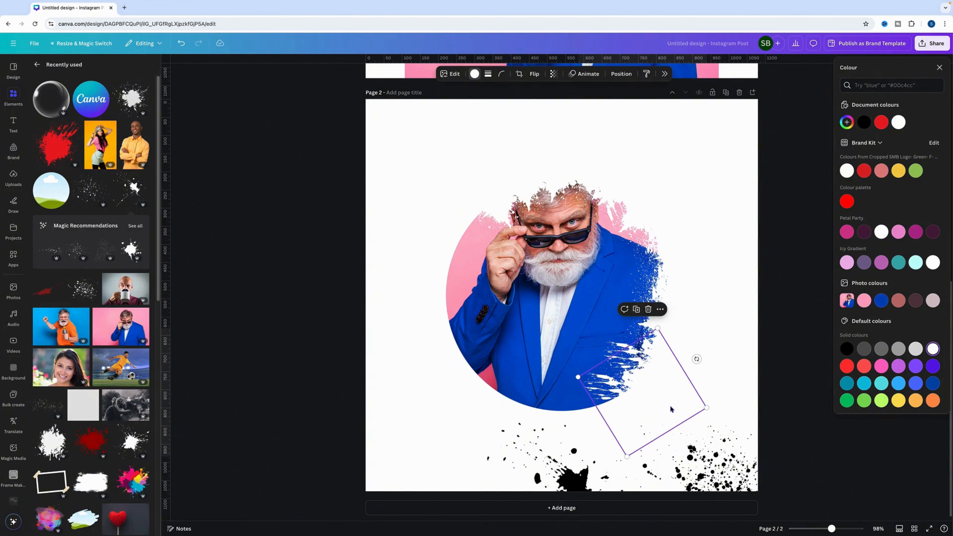
left_click_drag(638, 394, 618, 394)
left_click_drag(678, 361, 561, 407)
left_click_drag(626, 415, 636, 409)
left_click(627, 319)
Cover the circle's bottom edge with rotated duplicates of the white splatter.
left_click_drag(627, 374, 581, 385)
left_click_drag(576, 429, 544, 423)
left_click(531, 332)
left_click(497, 326)
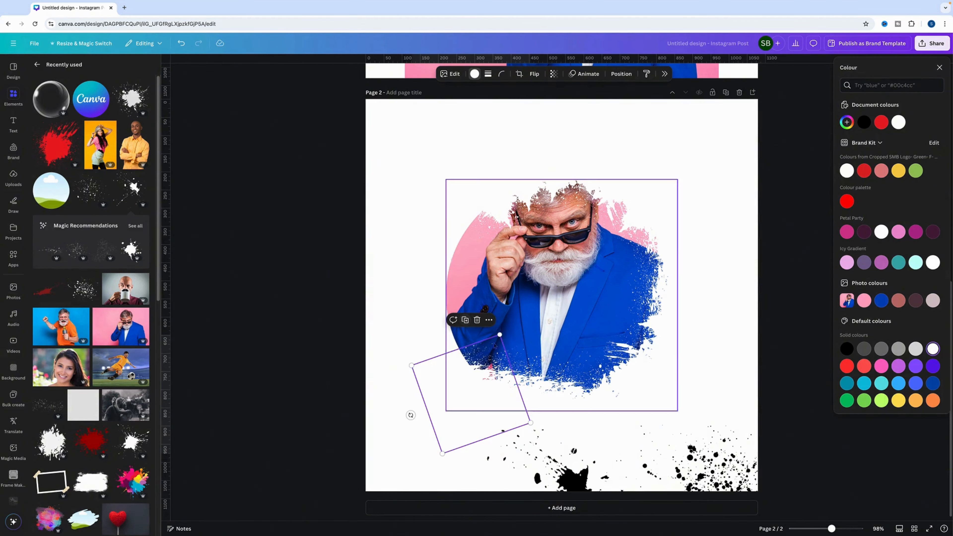
left_click_drag(446, 416, 455, 392)
left_click(488, 292)
left_click(522, 424)
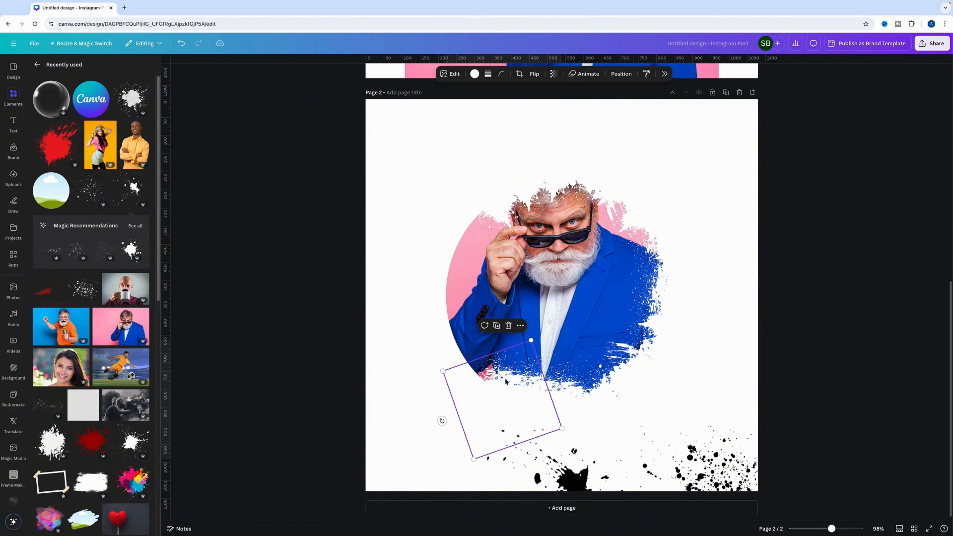
Duplicate the white splatter over the circle's lower-left and left edges.
left_click(495, 326)
left_click_drag(521, 409, 462, 318)
left_click(451, 282)
left_click(438, 235)
left_click_drag(442, 284, 454, 286)
left_click(437, 191)
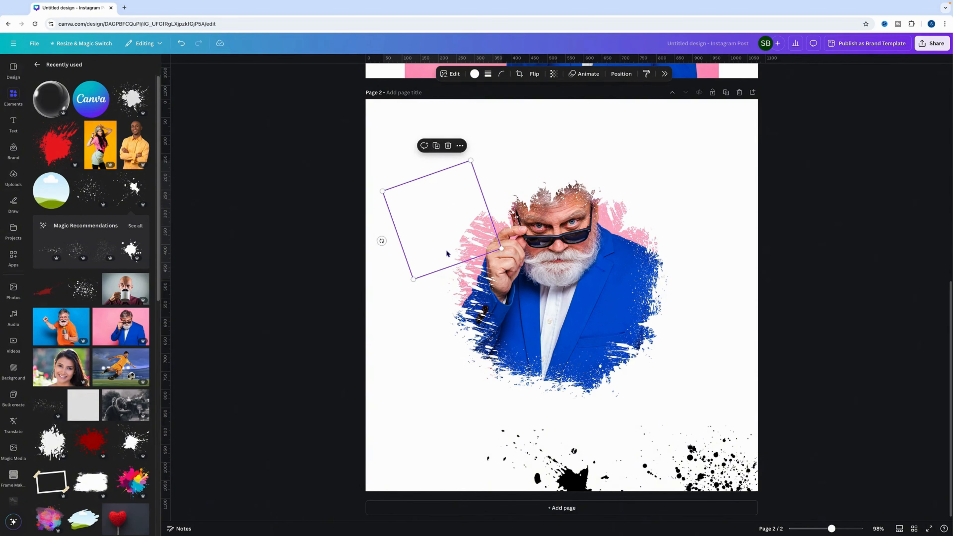
Roughen the circle's upper-left edge by placing and adjusting more white splatter duplicates there.
left_click_drag(446, 251, 462, 263)
left_click(451, 158)
left_click_drag(467, 197, 460, 214)
left_click(389, 458)
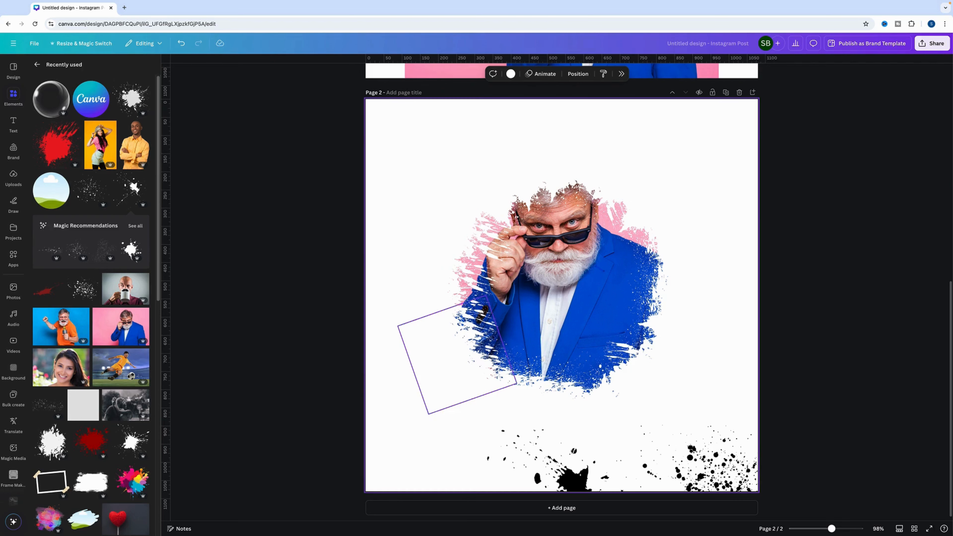
Move the two black splatters partly off page 2's bottom edge and lock the circle frame together with all its white splatters.
left_click_drag(576, 474, 558, 513)
left_click_drag(722, 471, 726, 511)
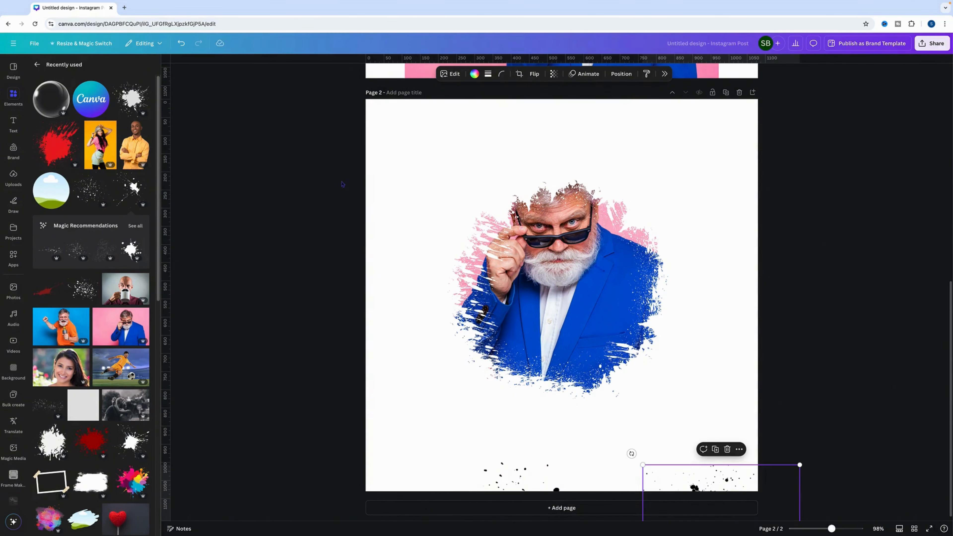
left_click_drag(340, 126, 765, 414)
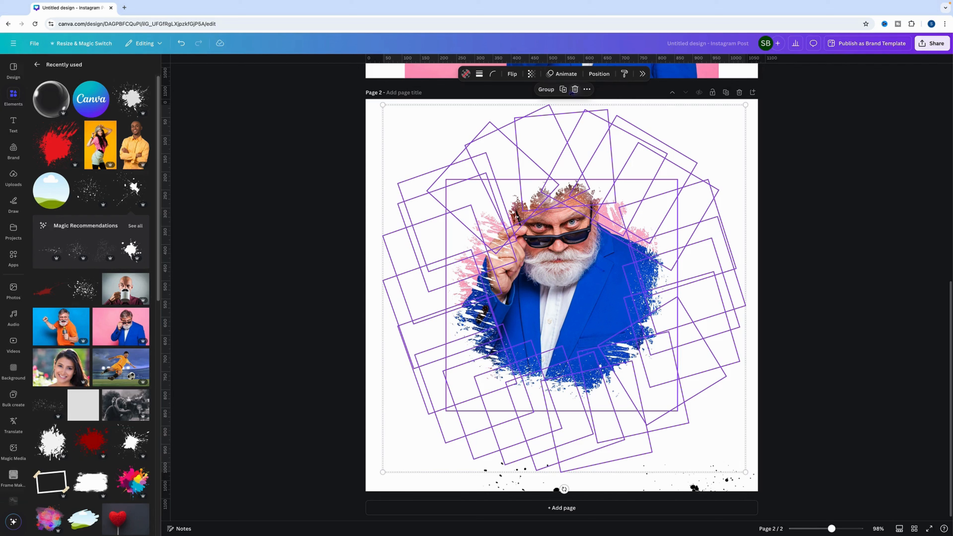
left_click(642, 74)
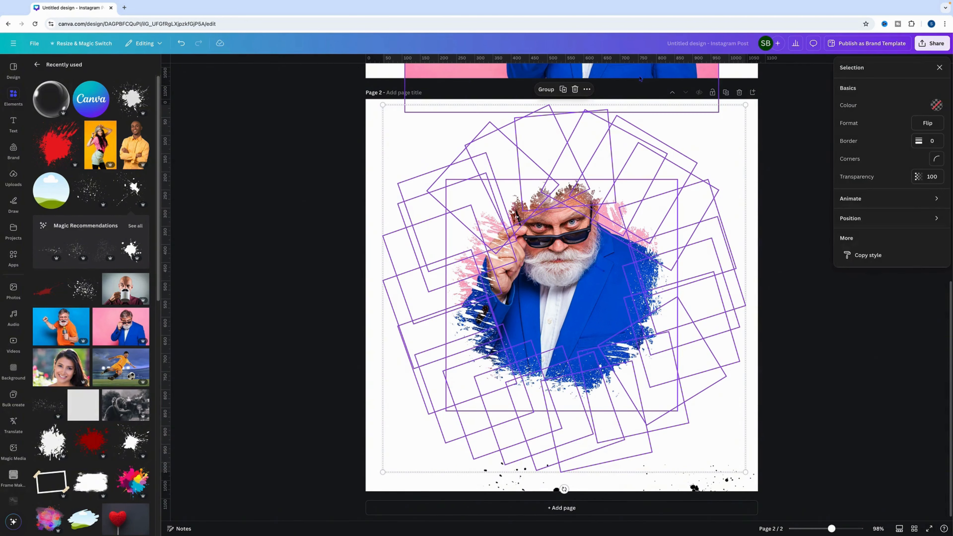
left_click(586, 90)
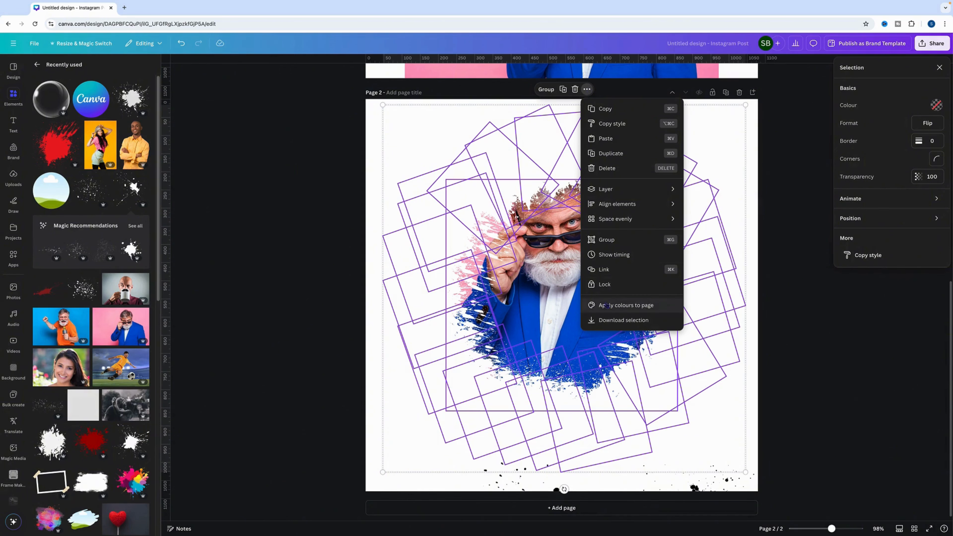
left_click(604, 284)
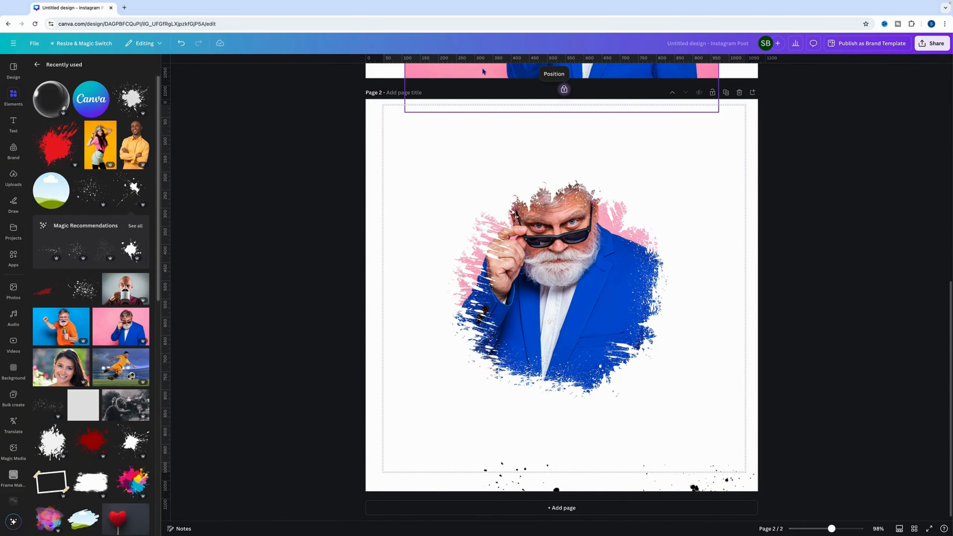
Move the remaining photo of the man from page 1 onto page 2 and remove its background.
left_click_drag(483, 71, 465, 345)
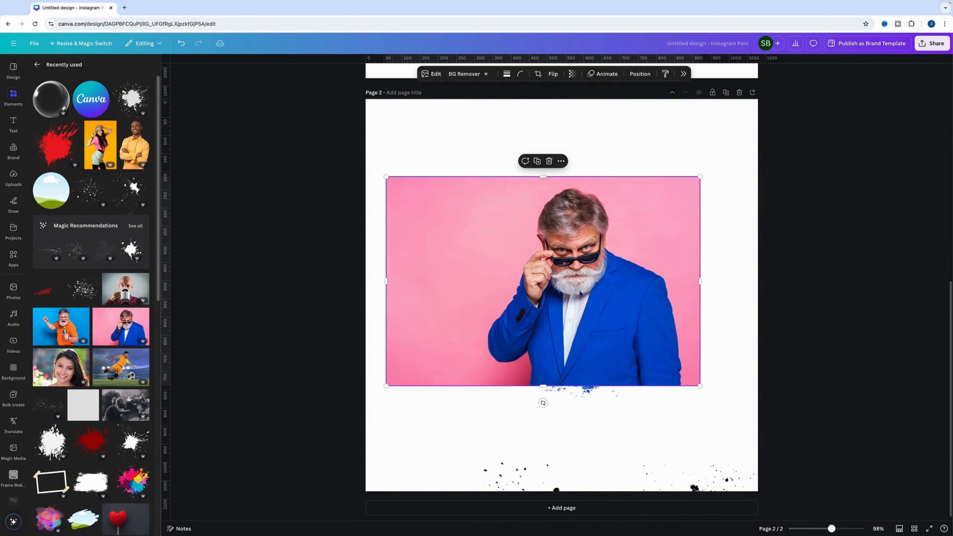
left_click(474, 73)
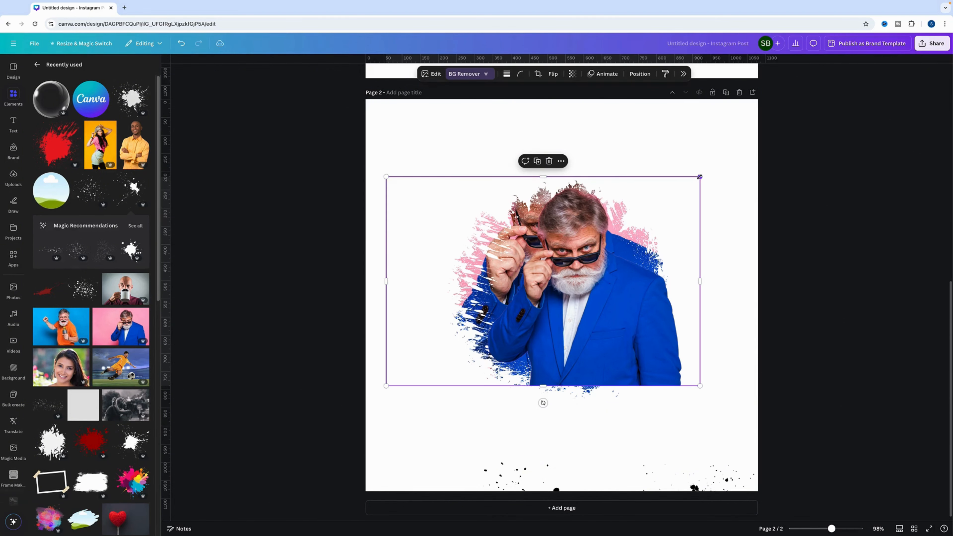
Enlarge the cutout man to overlay the framed portrait and set its transparency to 62.
left_click_drag(700, 176, 773, 162)
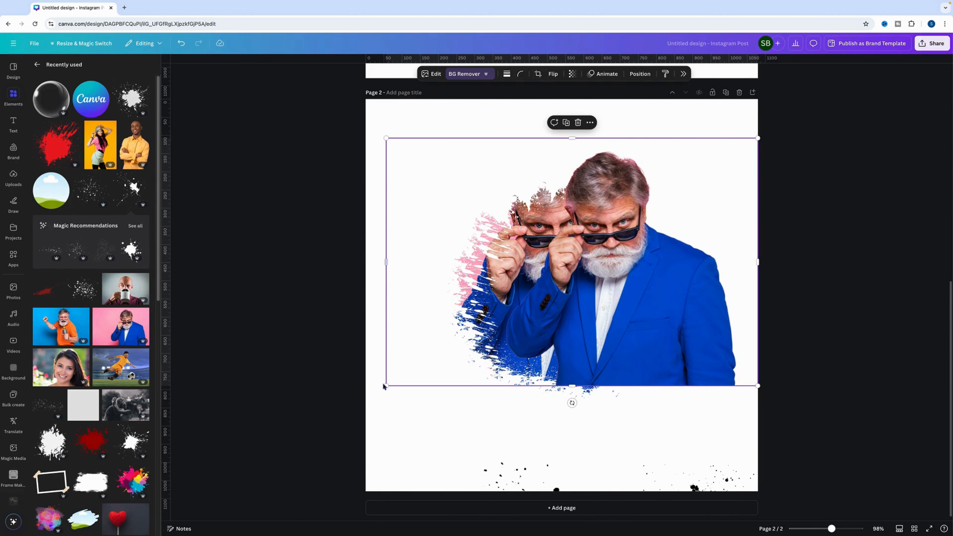
left_click_drag(384, 386, 366, 400)
left_click_drag(693, 286, 650, 285)
left_click(572, 73)
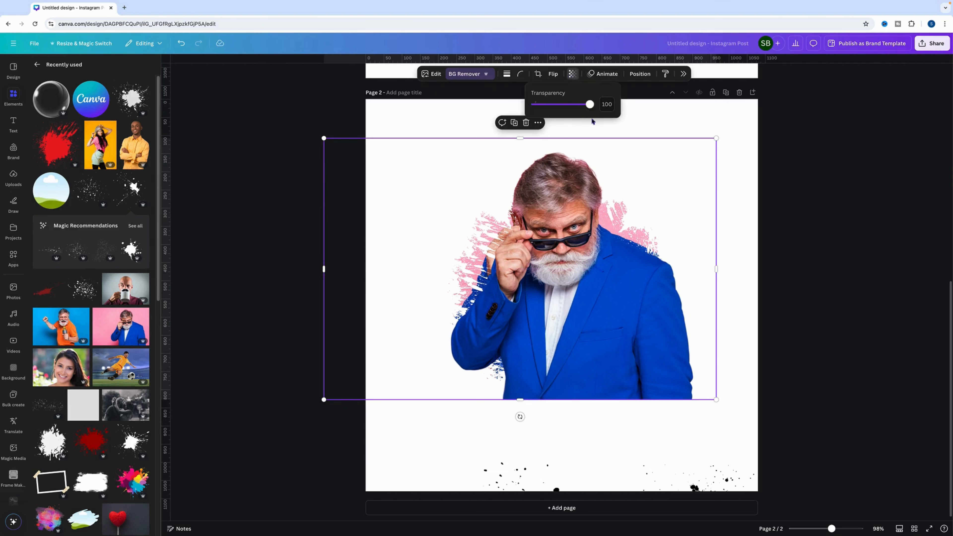
left_click_drag(591, 106, 568, 105)
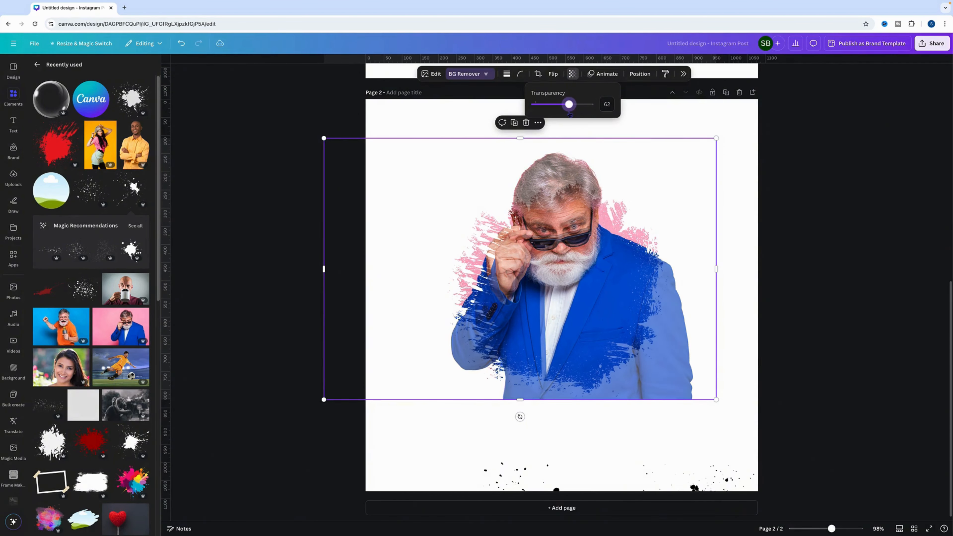
Resize and shift the semi-transparent cutout until its face and glasses line up with the framed portrait.
mouse_move(658, 235)
left_mouse_down()
mouse_move(646, 239)
mouse_move(651, 215)
mouse_move(659, 234)
mouse_move(651, 235)
left_mouse_up()
left_click_drag(710, 395, 722, 415)
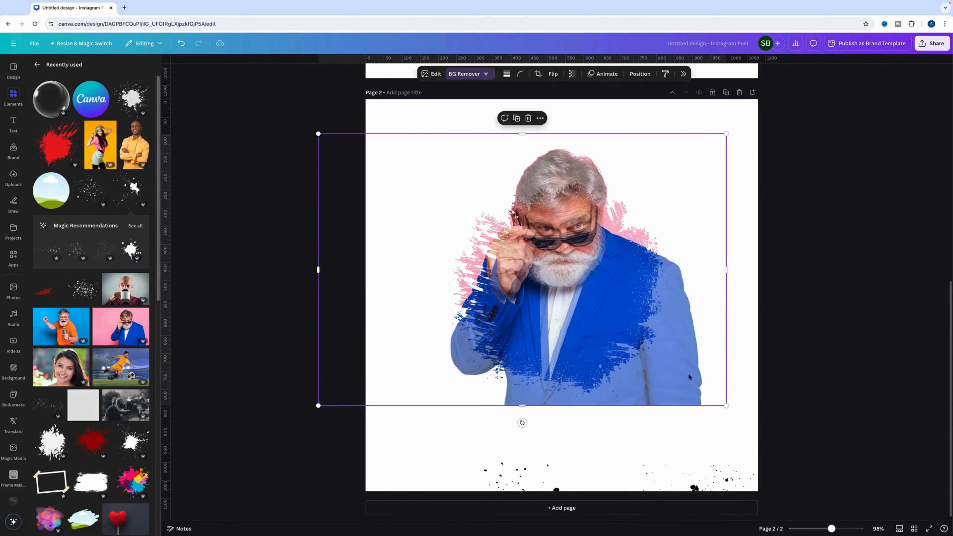
left_click_drag(604, 313, 592, 309)
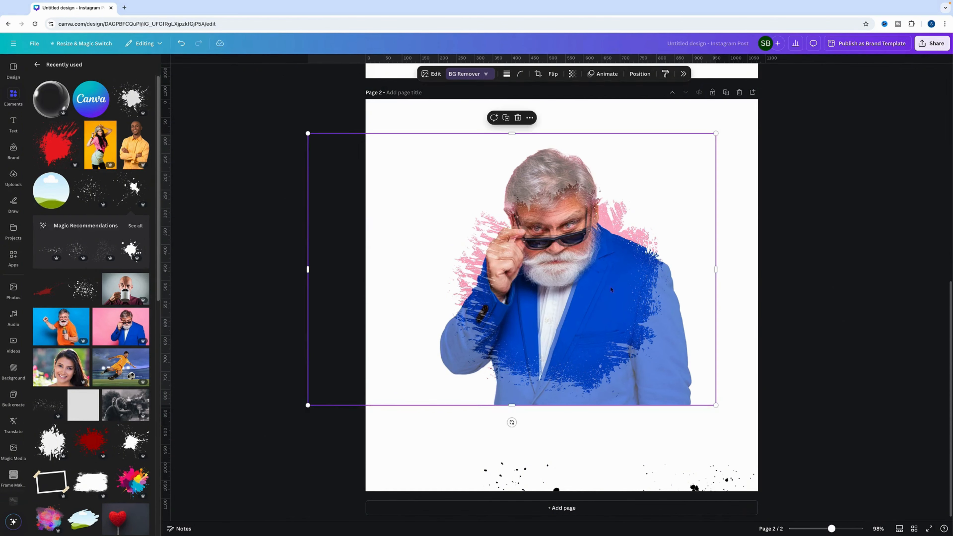
left_click_drag(715, 133, 721, 130)
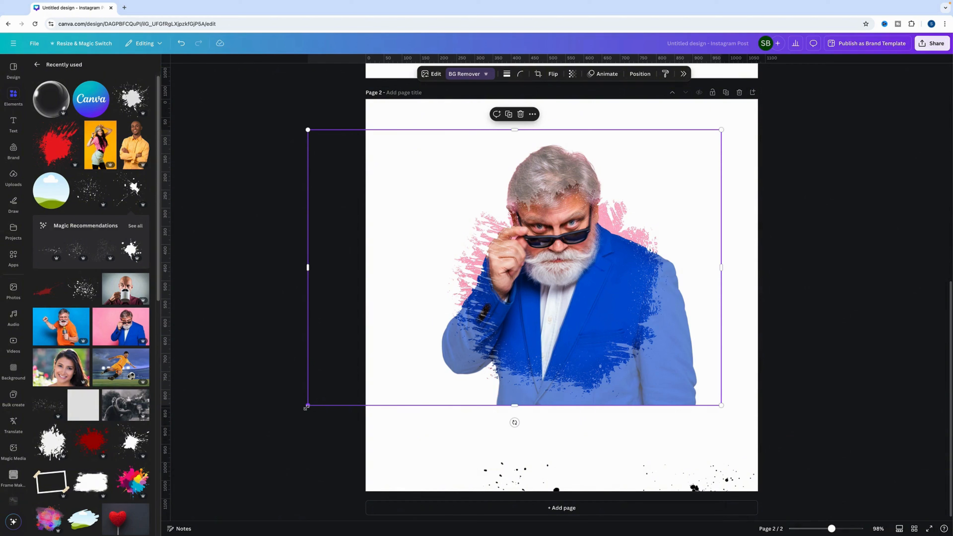
left_click_drag(308, 406, 301, 411)
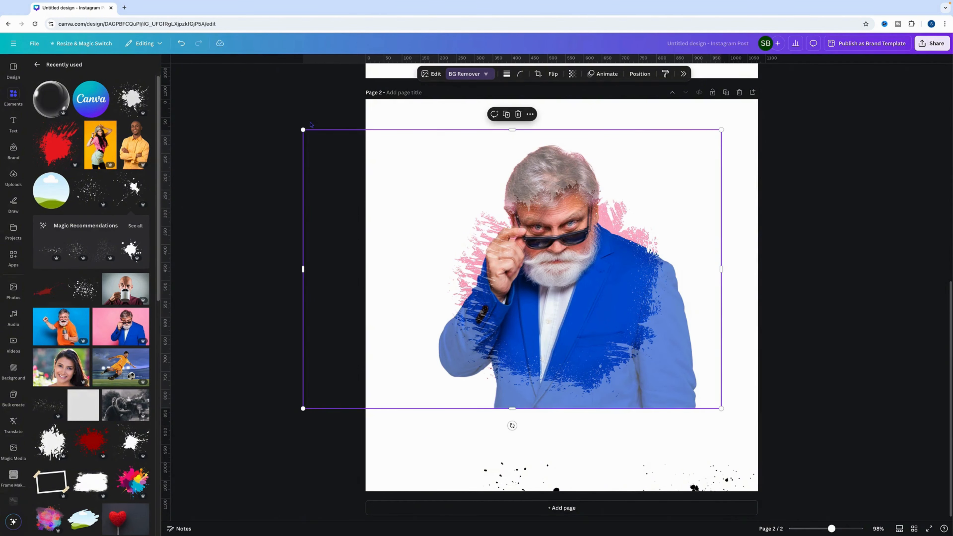
left_click_drag(303, 130, 303, 119)
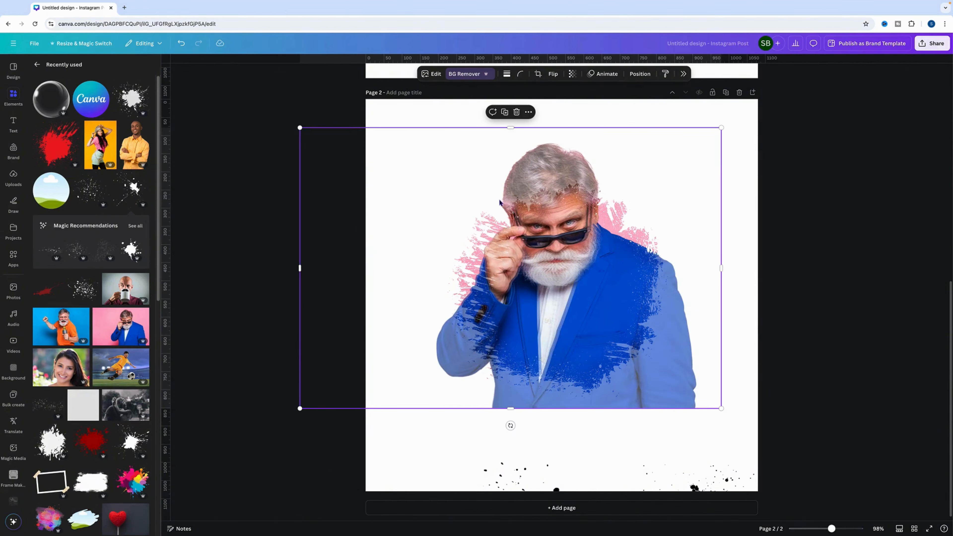
left_click_drag(620, 233, 622, 230)
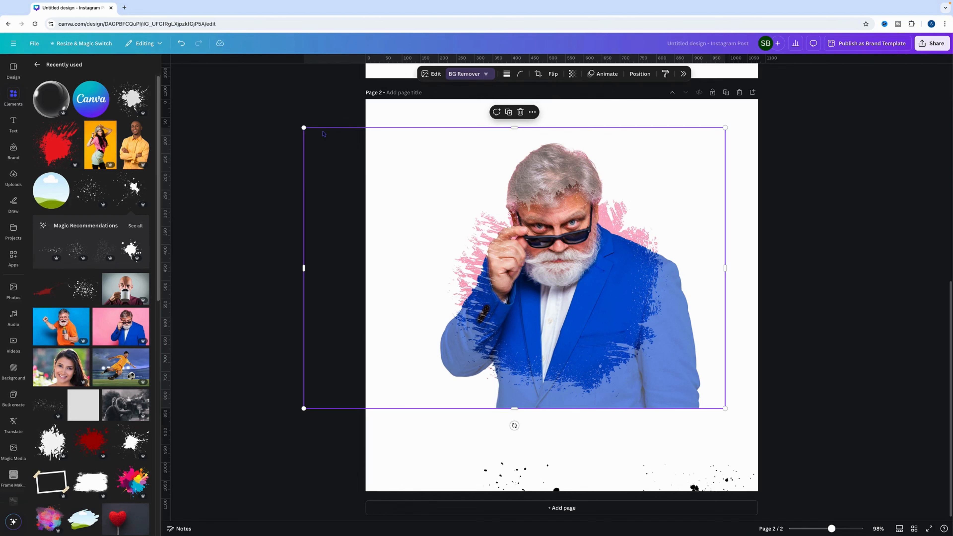
left_click_drag(304, 128, 300, 125)
left_click_drag(569, 278, 568, 277)
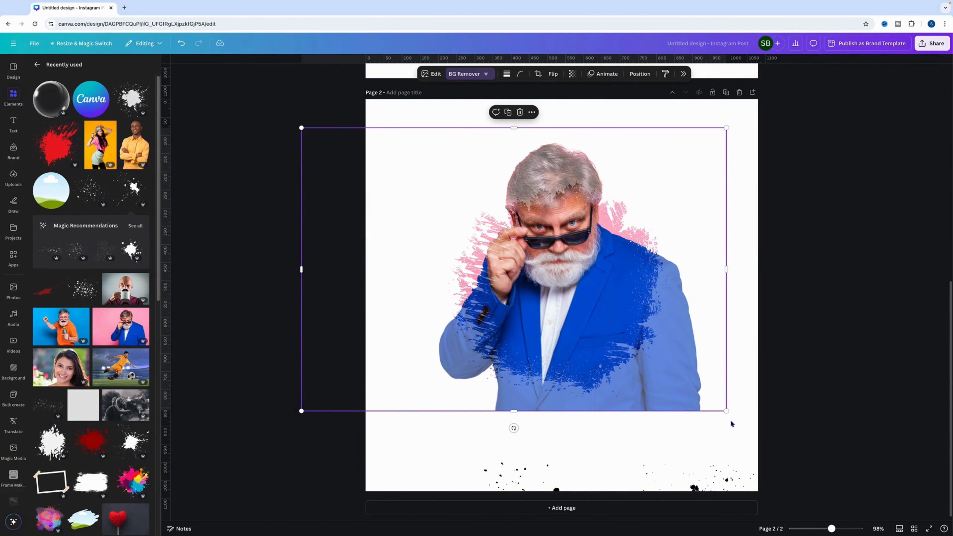
left_click_drag(726, 412, 725, 410)
Fine-tune the cutout's alignment by nudging it four steps up and two steps left and enlarging it very slightly.
key("Up")
key("Up")
key("Up")
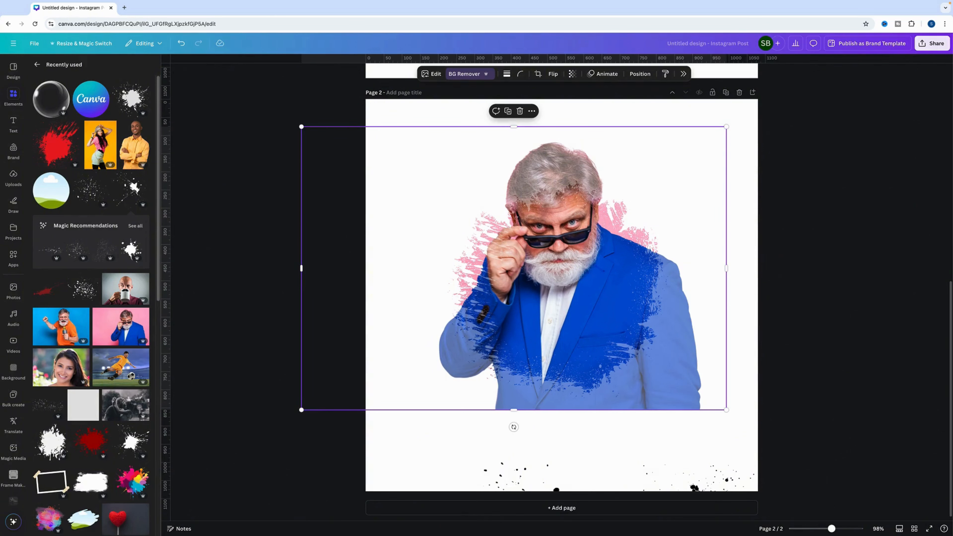
key("Up")
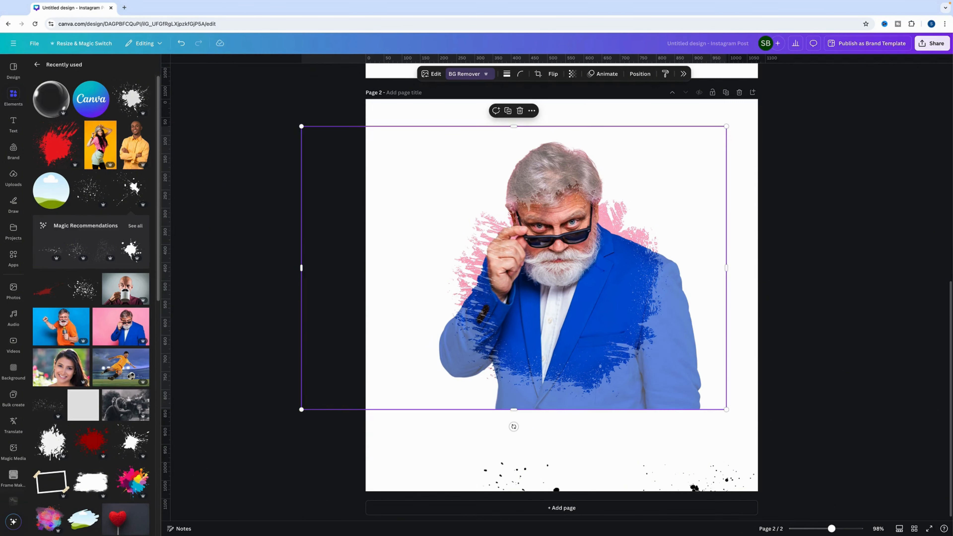
key("Left")
key("Left")
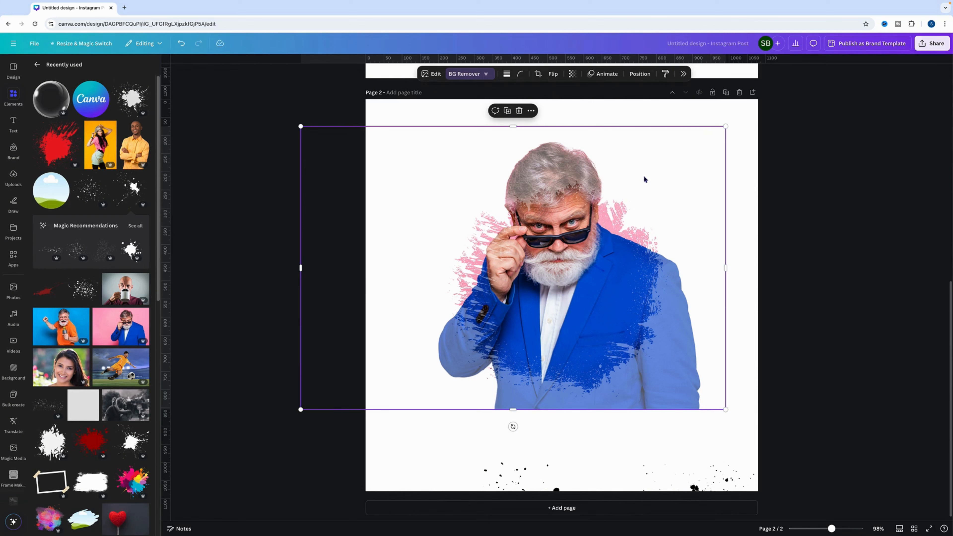
left_click_drag(725, 126, 726, 127)
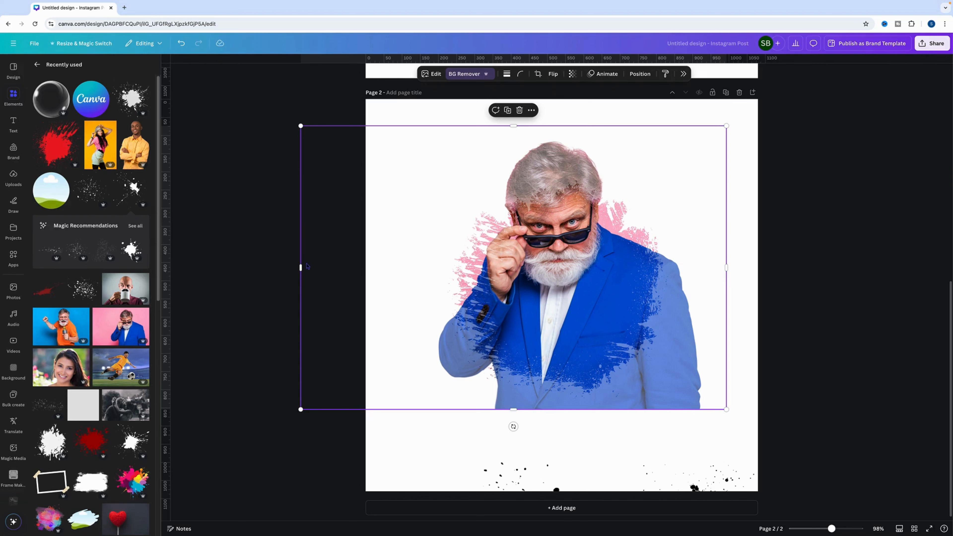
Crop the cutout at both sides and the bottom so only the top of the man's head down to his glasses remains.
left_click_drag(301, 267, 499, 284)
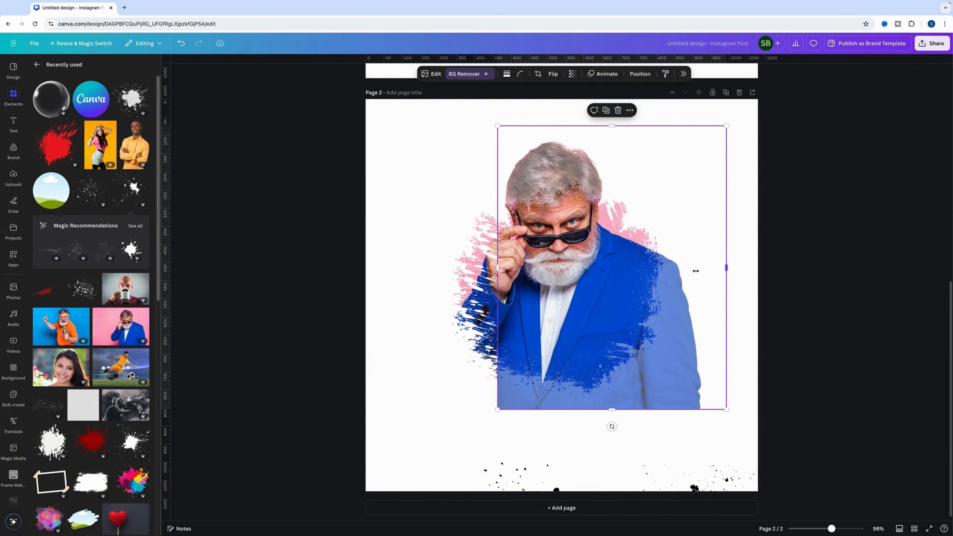
left_click_drag(725, 268, 619, 281)
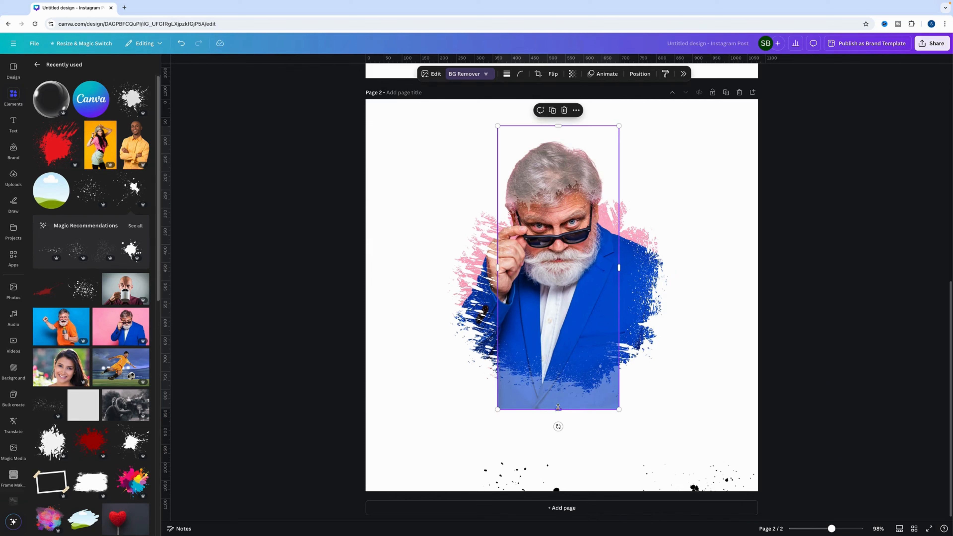
left_click_drag(558, 408, 582, 221)
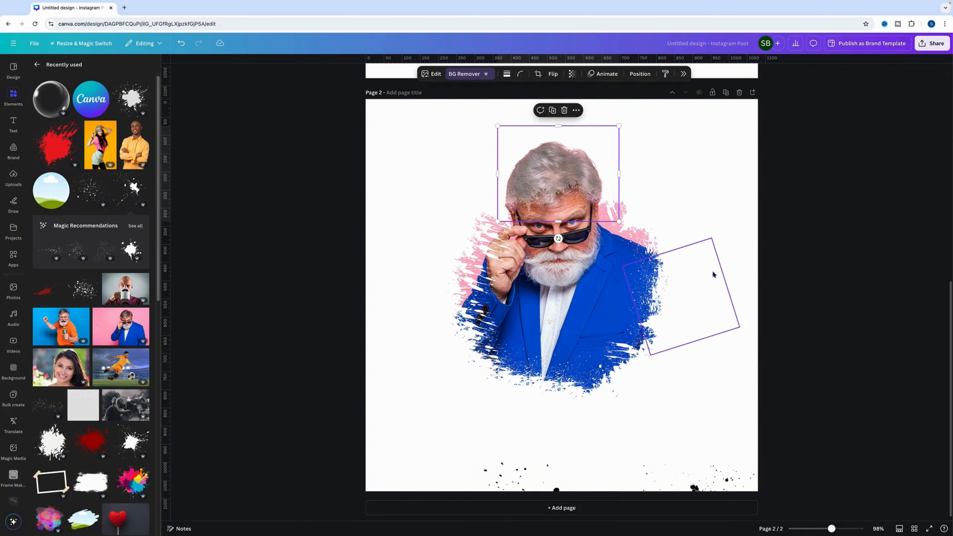
left_click(724, 305)
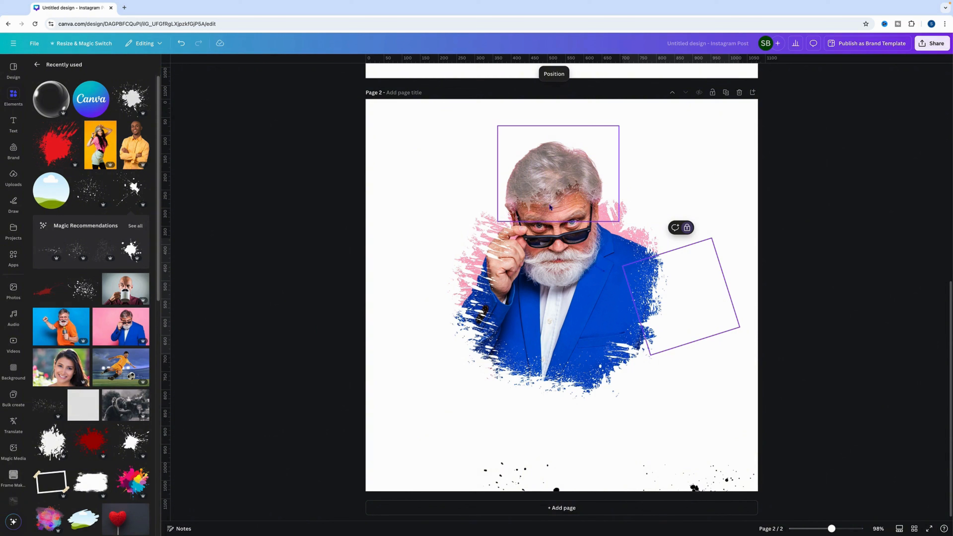
left_click(435, 417)
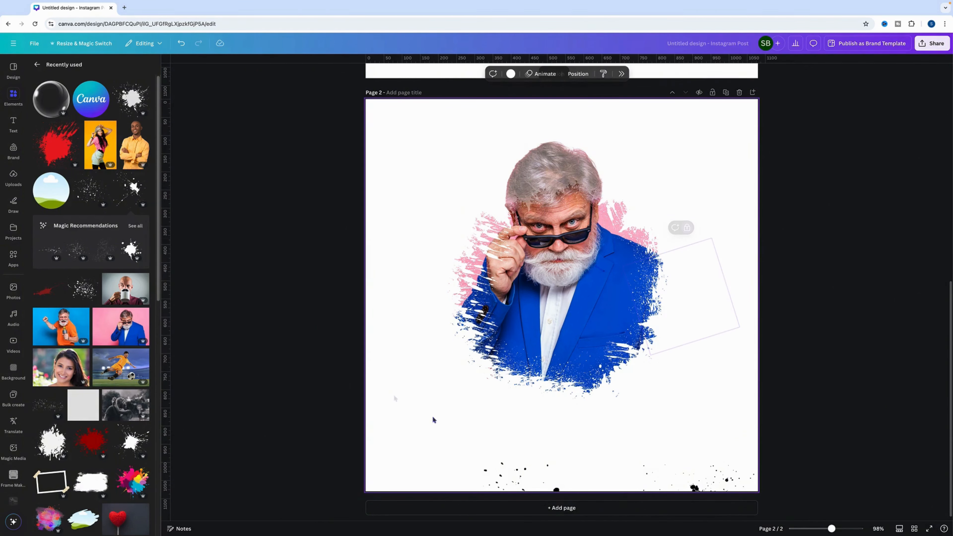
Move the large black splatter and the fine speckle splatter upward so more of each shows along the page's bottom edge.
left_click(506, 470)
left_click_drag(506, 470, 463, 408)
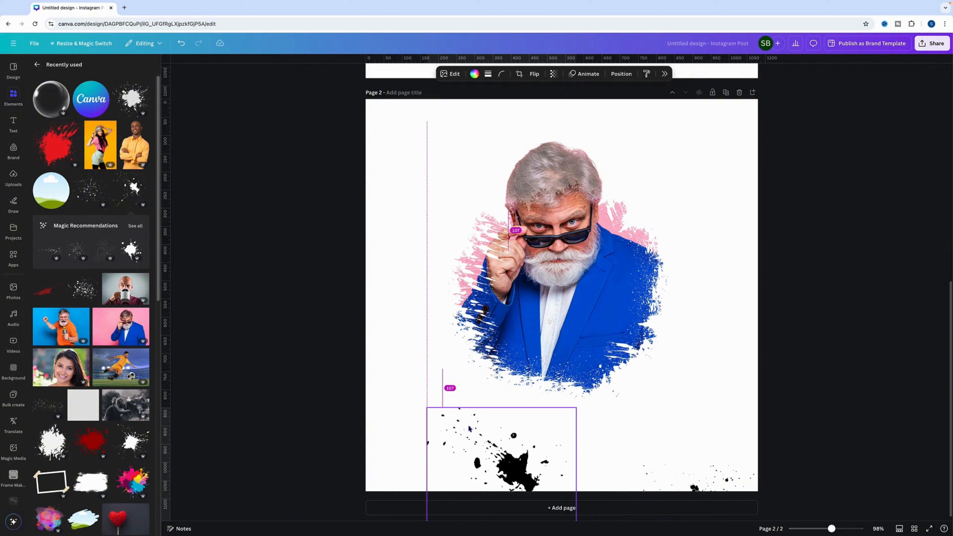
left_click(715, 489)
left_click_drag(716, 489, 692, 433)
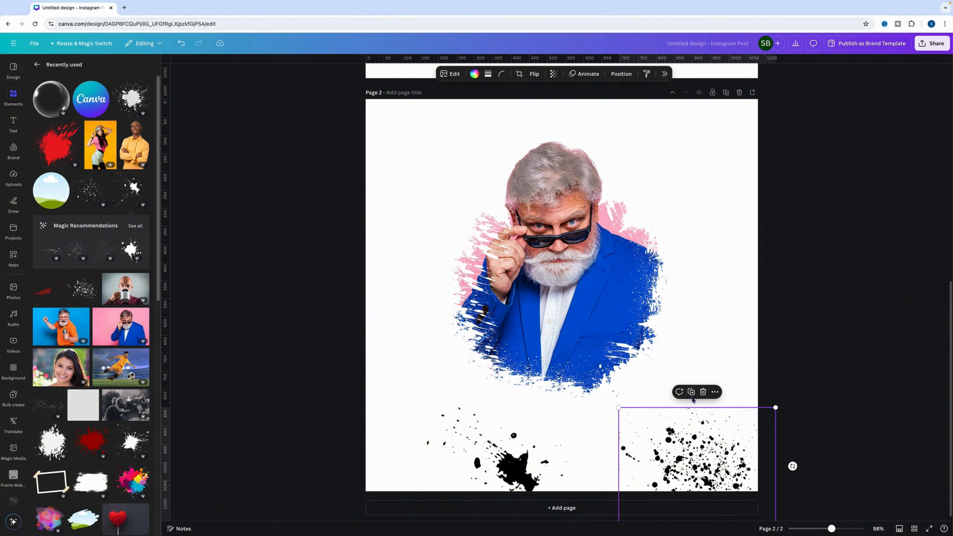
Move the fine speckle splatter up beside the portrait's right edge and bring it to the front.
left_click_drag(708, 473, 693, 362)
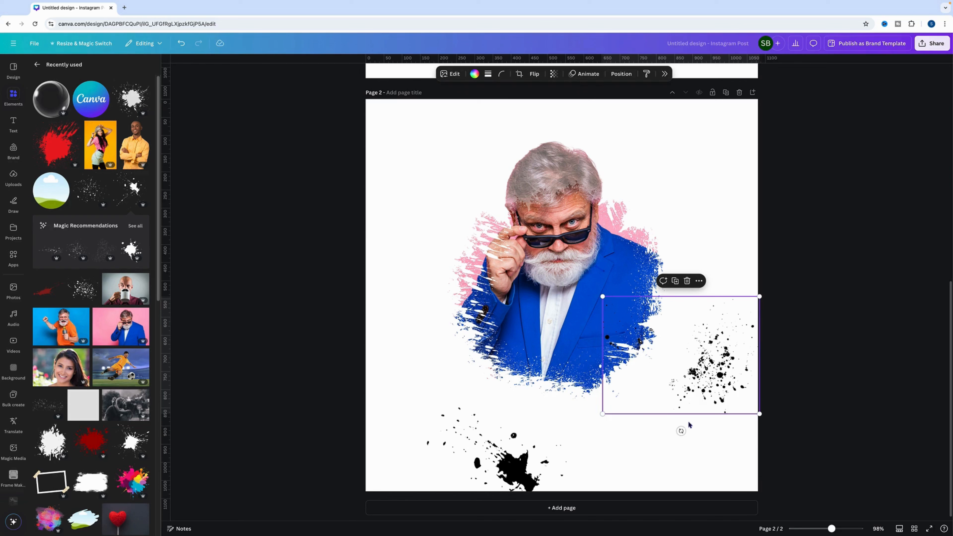
right_click(714, 384)
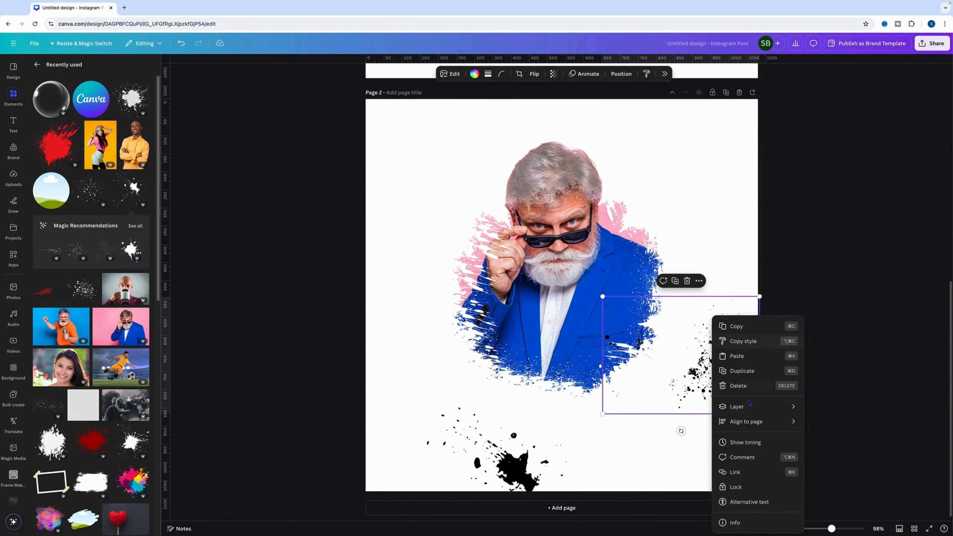
mouse_move(747, 406)
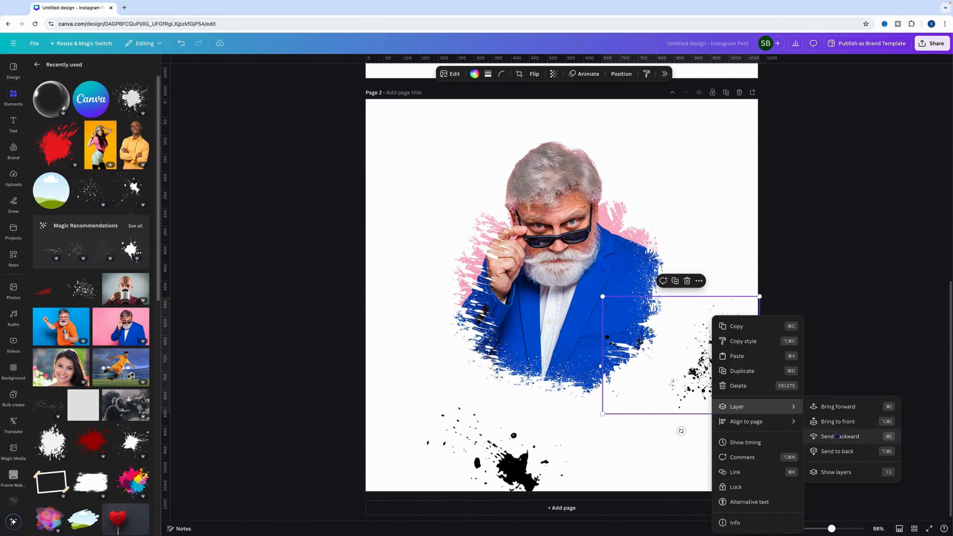
left_click(825, 421)
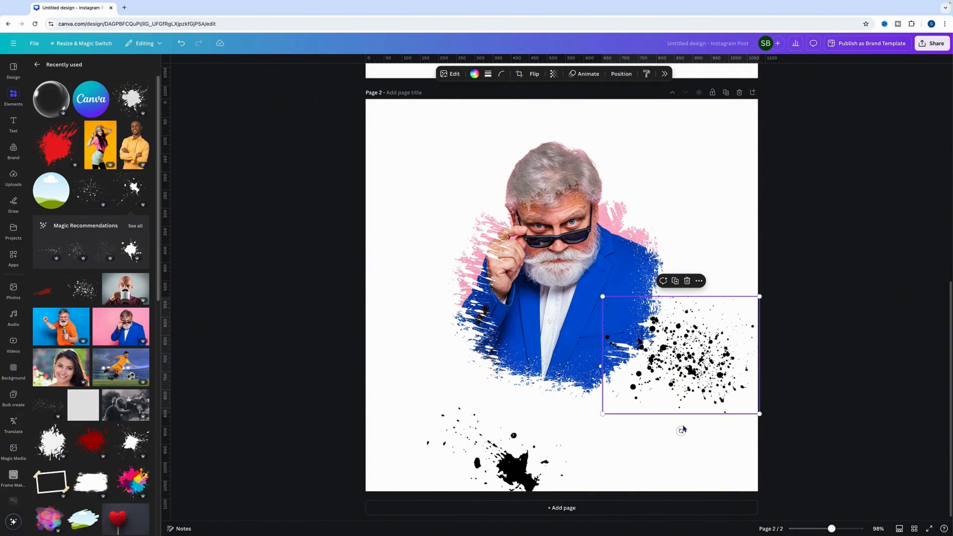
Rotate, shrink and position the speckle splatter so it sprays outward from the jacket's right edge.
left_click_drag(680, 431, 632, 379)
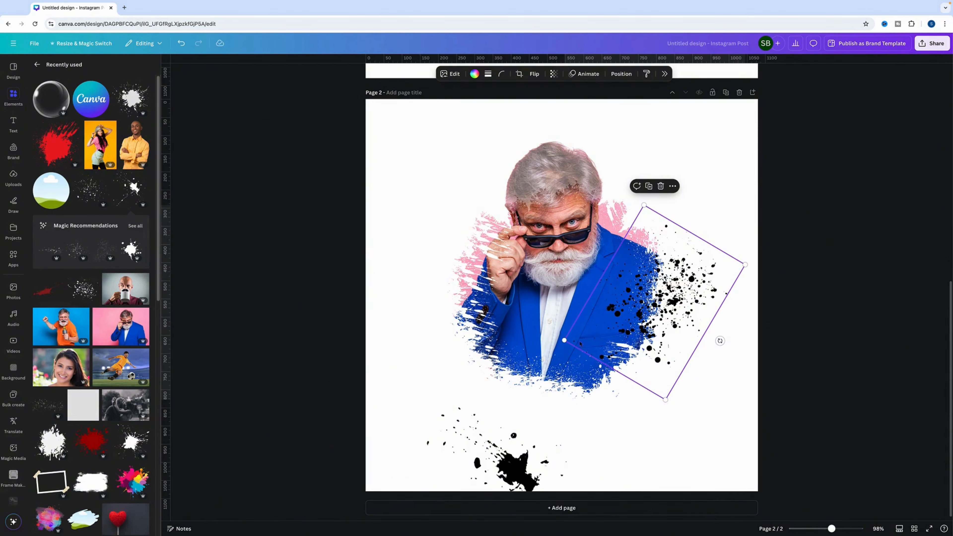
left_click_drag(564, 339, 600, 325)
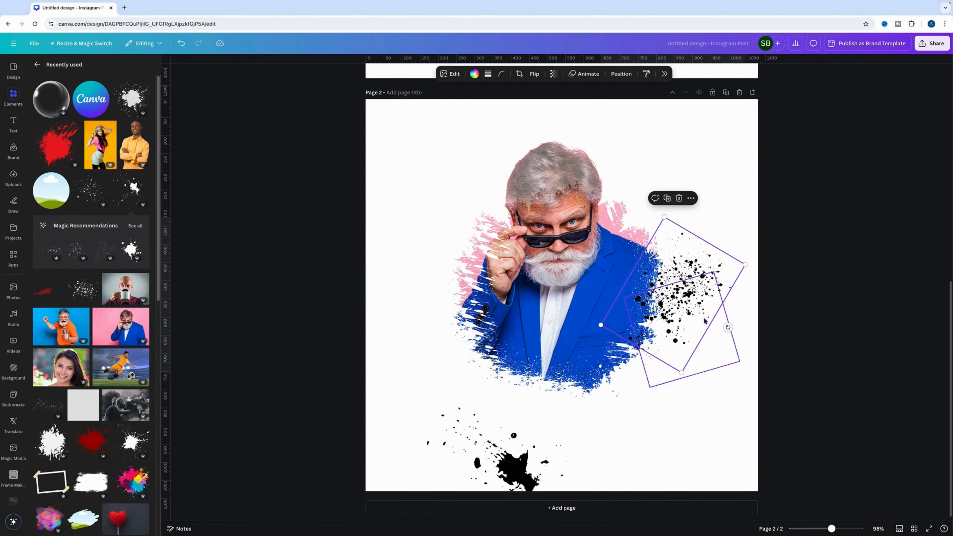
left_click_drag(703, 320, 730, 307)
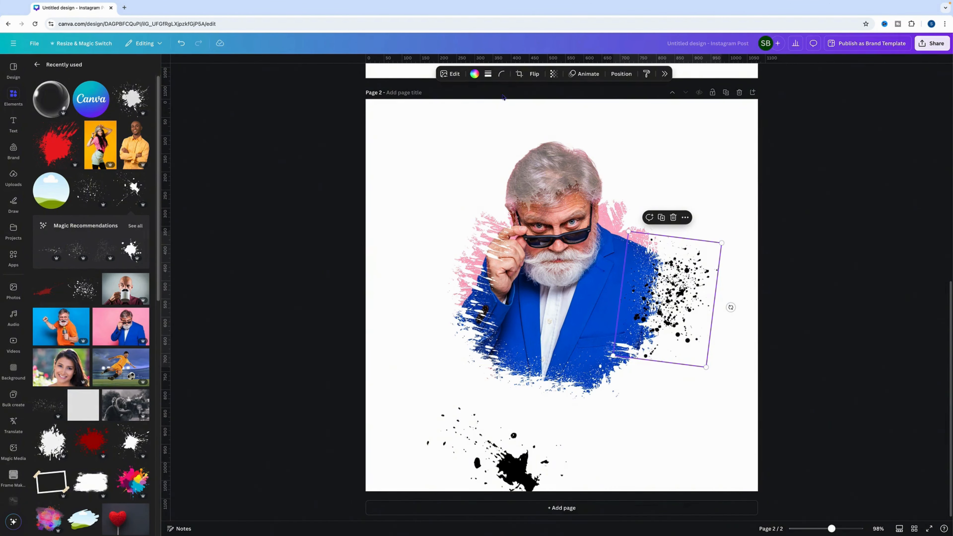
Recolour the speckle splatter with the jacket's blue, #0152D2, sampled from the photo.
left_click(474, 73)
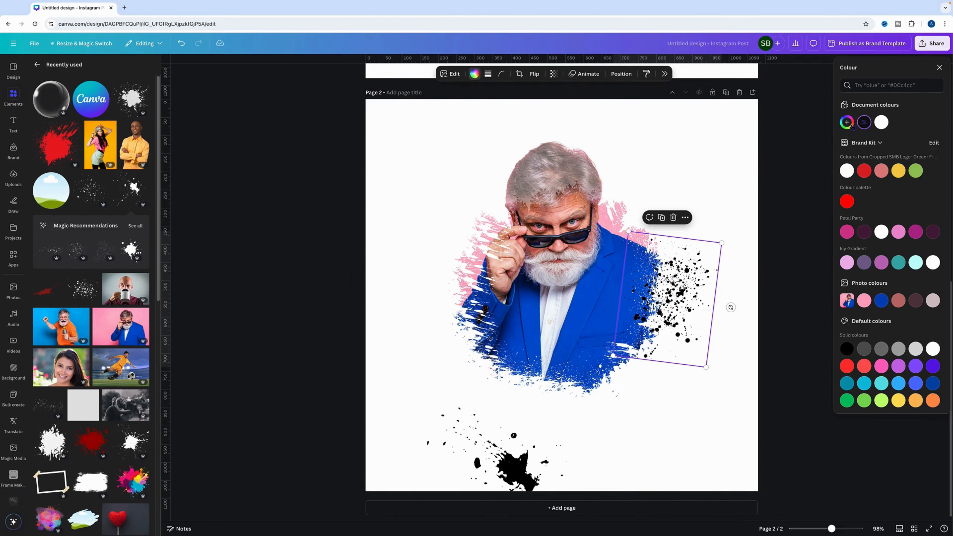
left_click(846, 122)
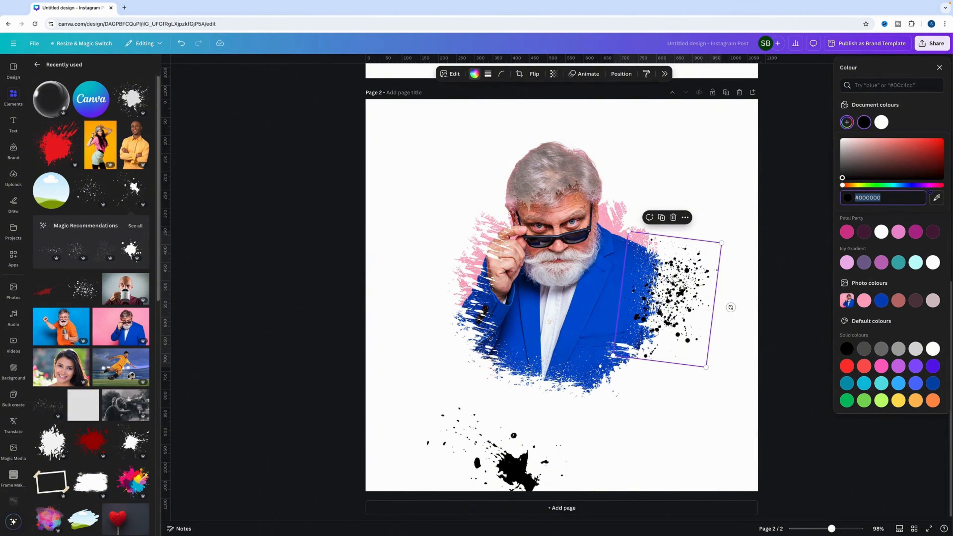
left_click(614, 285)
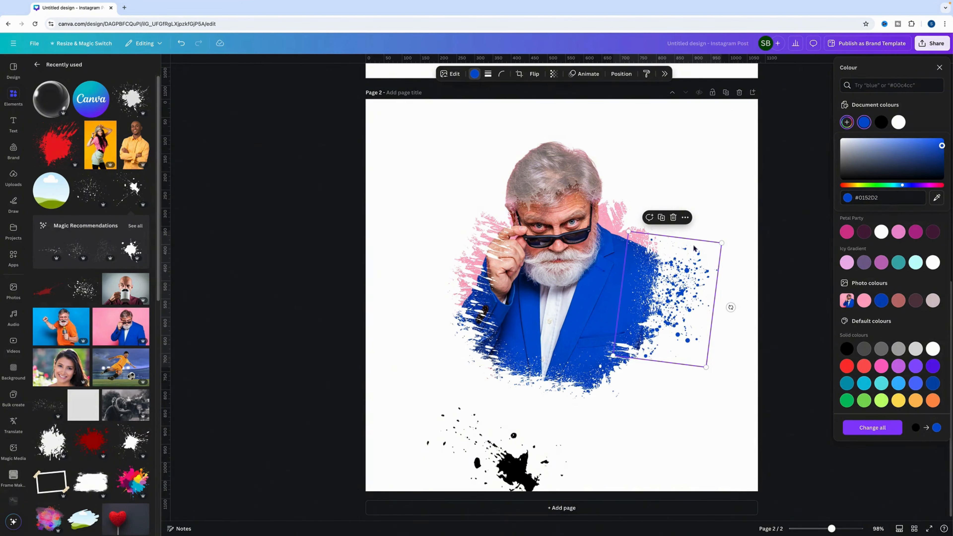
Duplicate the blue splatter twice down the jacket's right edge, rotating the lower copy to follow the portrait's curve.
left_click_drag(683, 299, 670, 331)
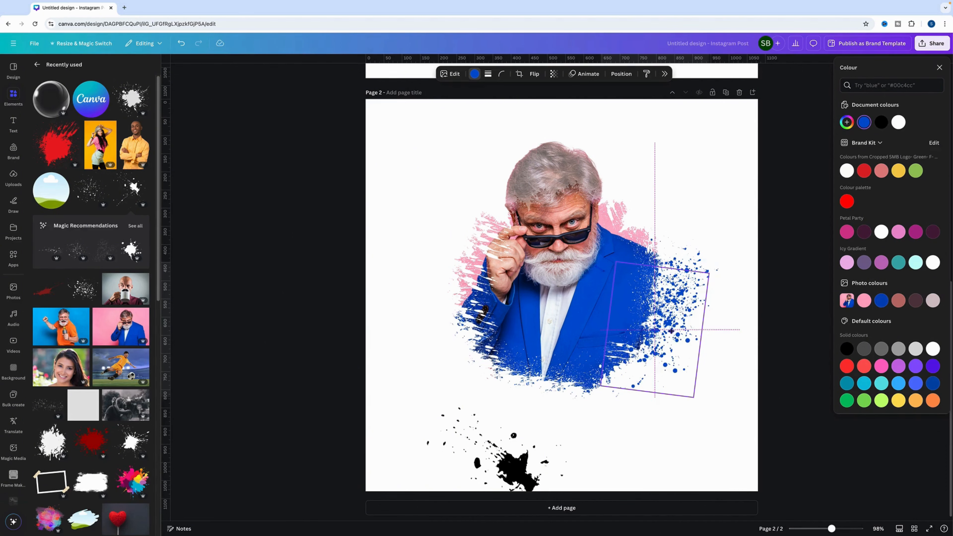
left_click(649, 248)
left_click_drag(656, 376, 688, 383)
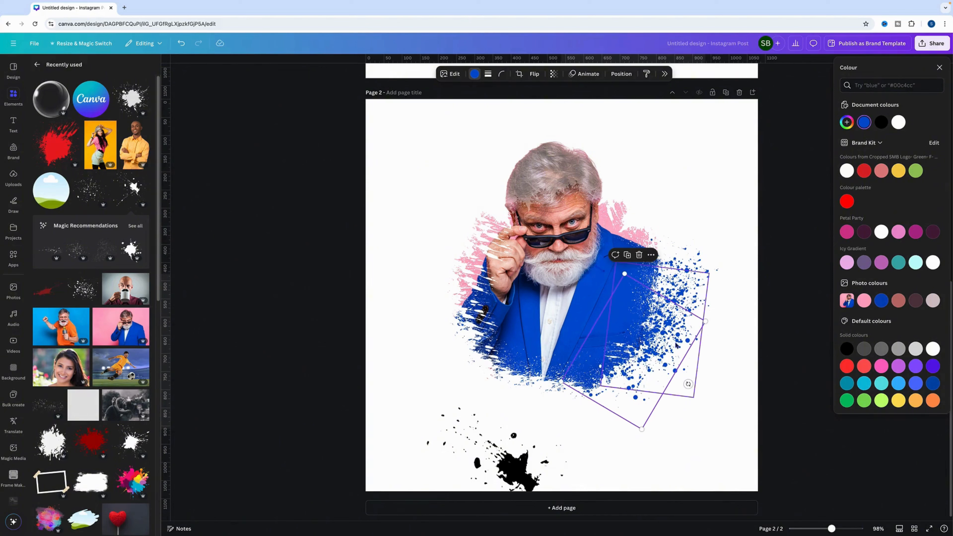
Duplicate the blue splatter onto the portrait's bottom edge, rotating and shrinking the copy.
left_click_drag(675, 345, 629, 368)
left_click_drag(642, 407, 611, 436)
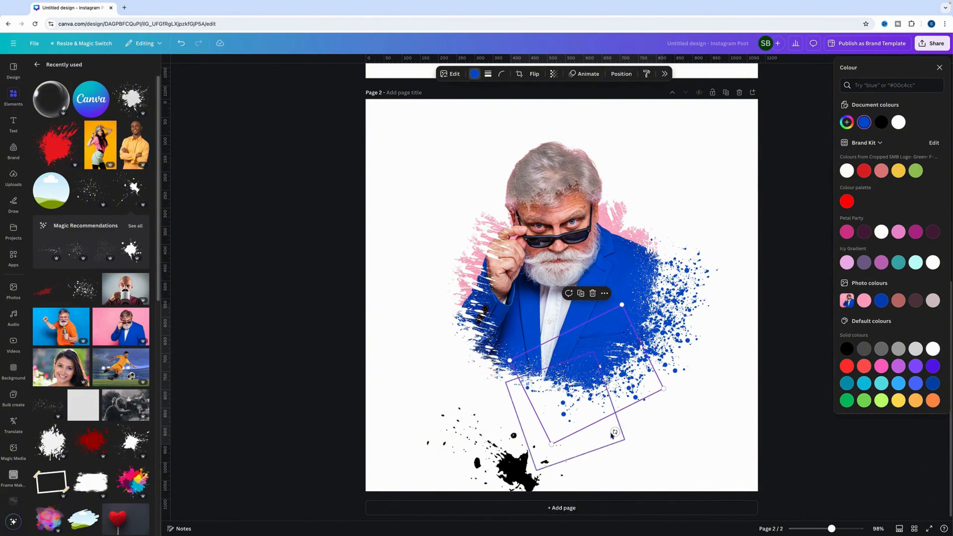
left_click_drag(622, 305, 595, 355)
left_click_drag(581, 406, 540, 386)
left_click_drag(552, 423, 515, 375)
Add two more small blue splatter copies along the portrait's bottom and lower-right edges, rotating the last one.
left_click(507, 301)
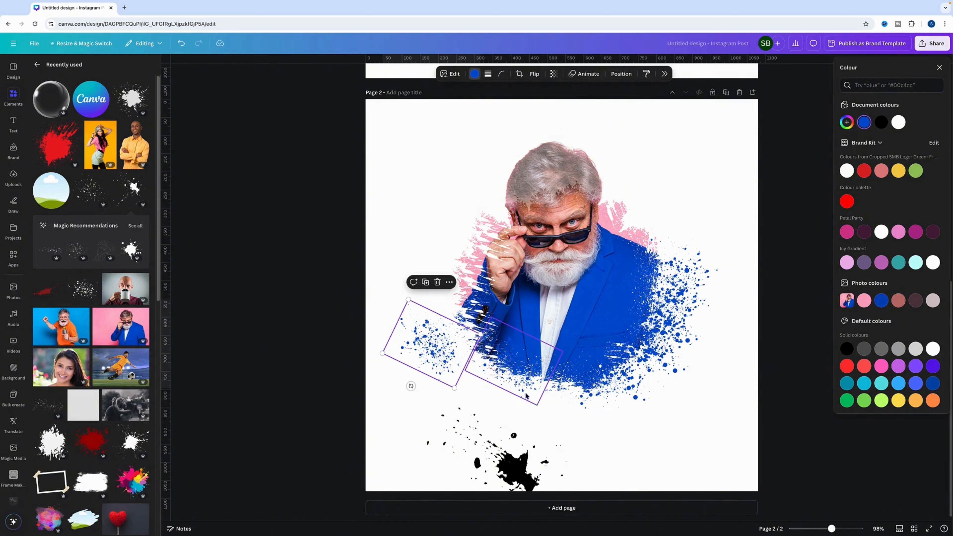
left_click_drag(435, 346, 573, 390)
left_click(563, 326)
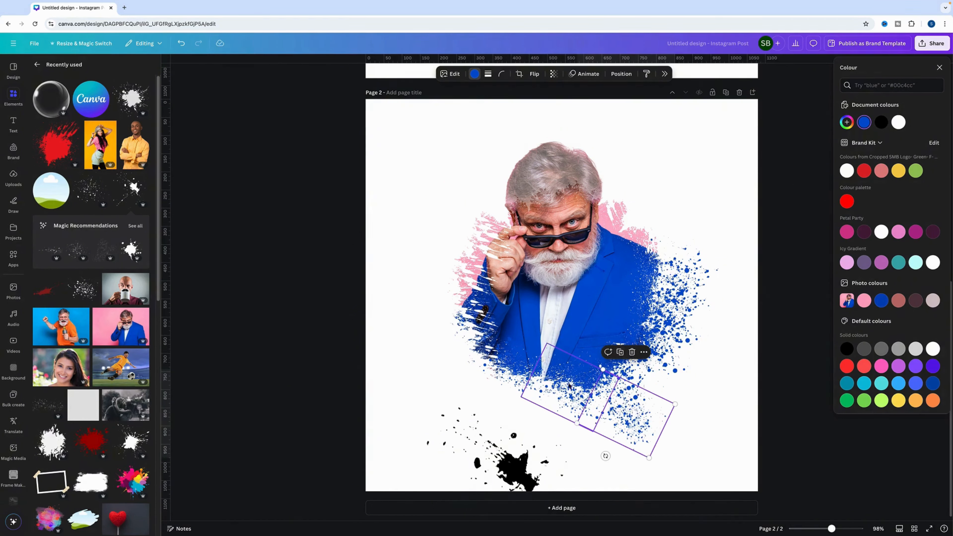
left_click_drag(605, 456, 652, 454)
left_click_drag(637, 417, 623, 393)
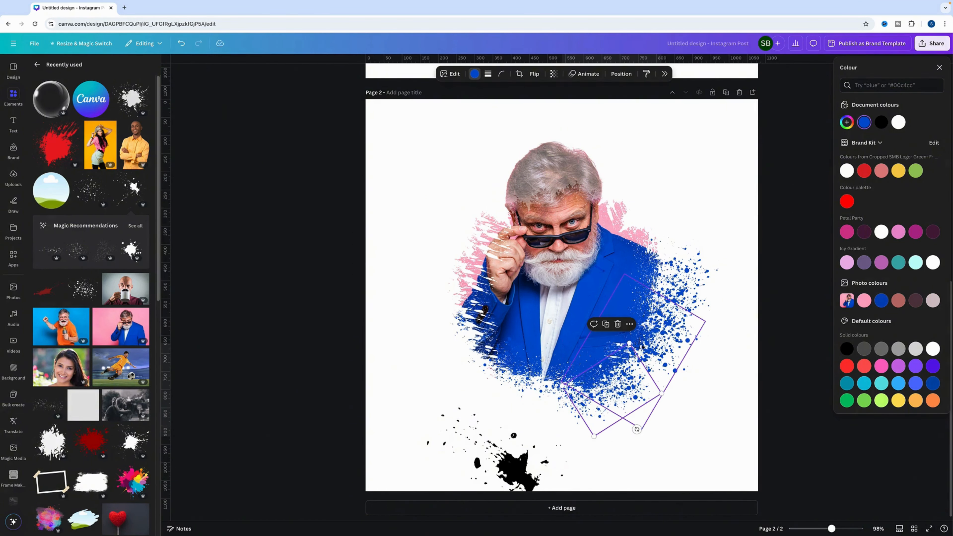
Place blue splatter copies on the portrait's lower-left and left edges, rotating the uppermost one.
left_click_drag(489, 373, 464, 351)
left_click(463, 286)
left_click_drag(405, 366, 400, 283)
Recolour the left splatter with the photo backdrop's pink, #FFBCCF, and place further pink copies up the portrait's left edge.
left_click(937, 197)
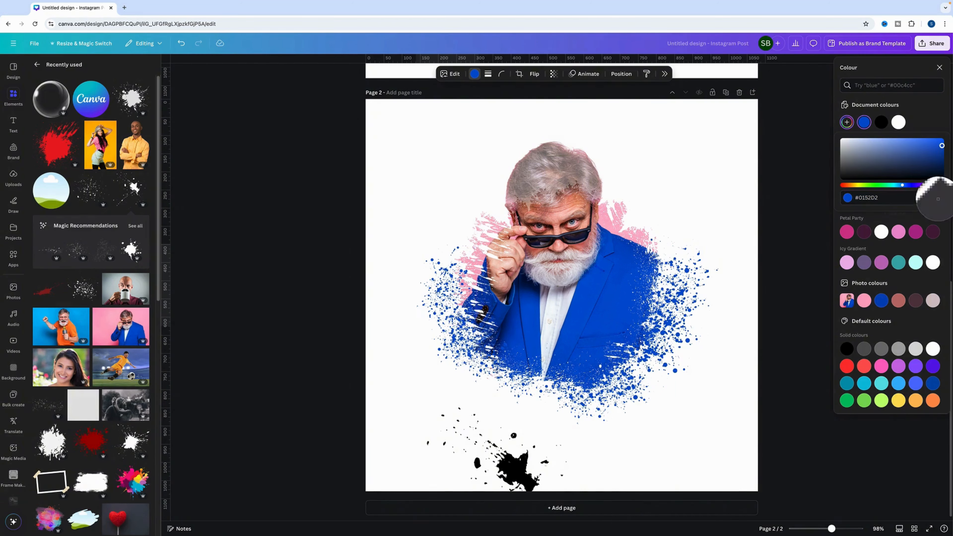
left_click(475, 254)
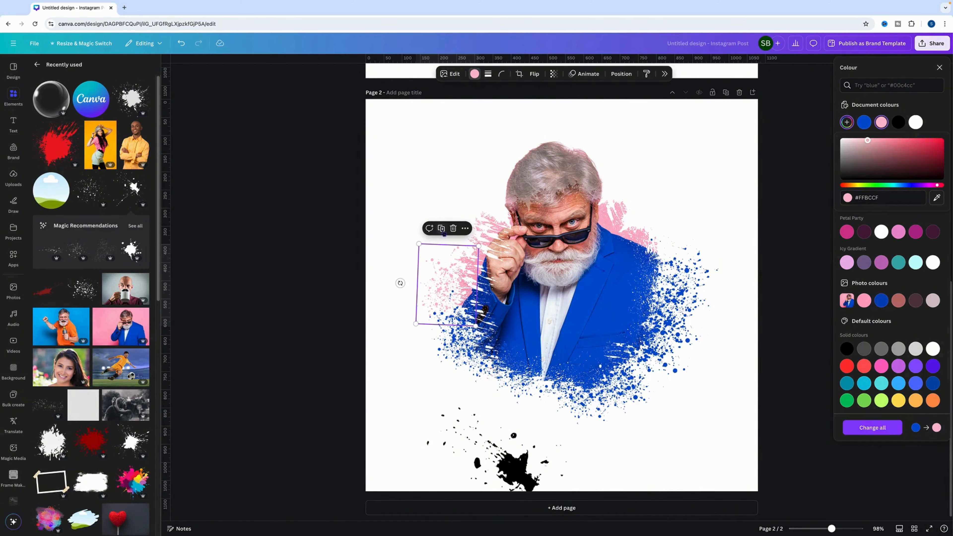
left_click_drag(453, 281, 482, 244)
left_click(454, 184)
left_click_drag(520, 202, 517, 213)
Recolour the uppermost pink copy with a skin tone sampled from the man's hand.
left_click(847, 122)
left_click(936, 197)
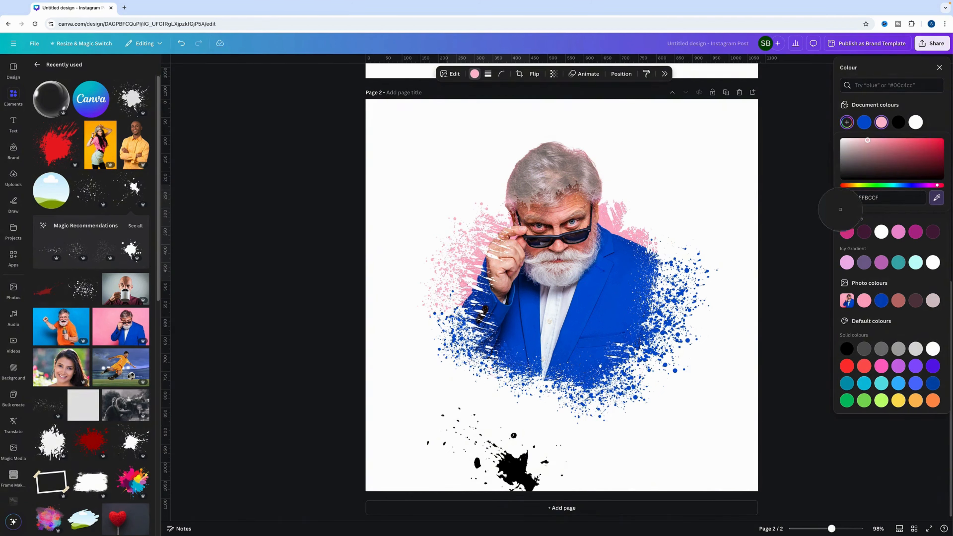
left_click(515, 256)
Duplicate the pink and skin-toned splatters onto the portrait's upper-right edge.
left_click_drag(479, 225, 458, 281)
left_click(457, 232)
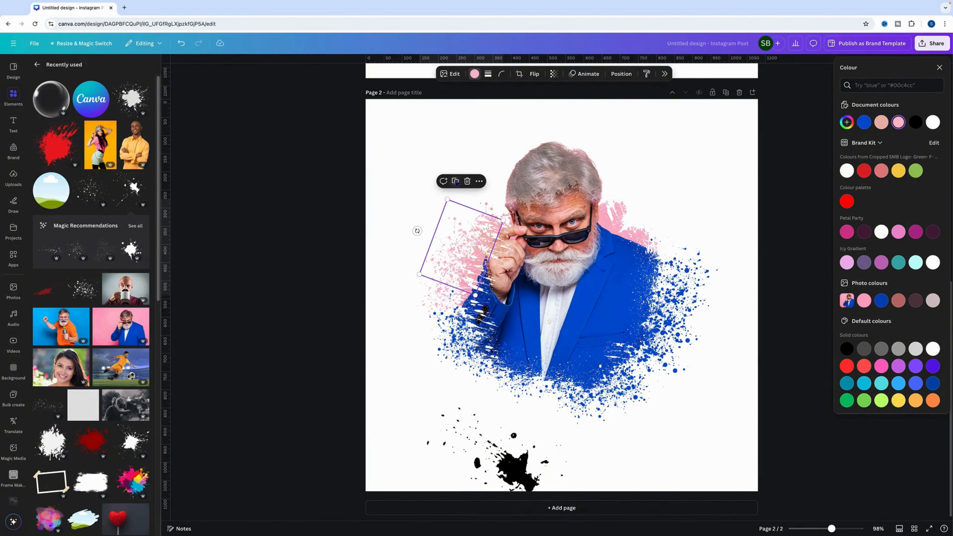
left_click_drag(457, 234, 632, 220)
left_click(652, 161)
Rotate the lower blue copy on the right edge and add a smaller, rotated copy at the portrait's bottom edge.
left_click_drag(694, 373, 625, 363)
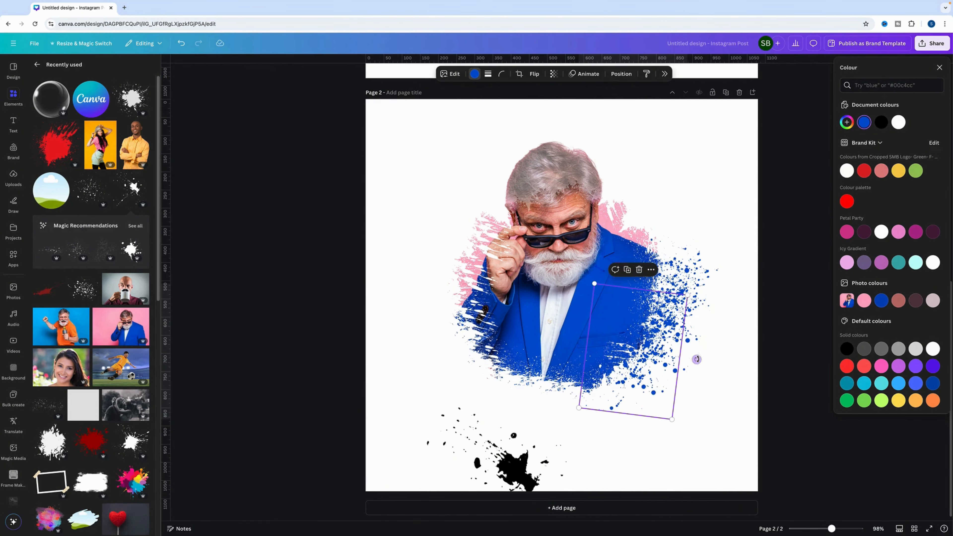
left_click(627, 256)
left_click_drag(641, 407, 615, 432)
left_click_drag(621, 304, 597, 355)
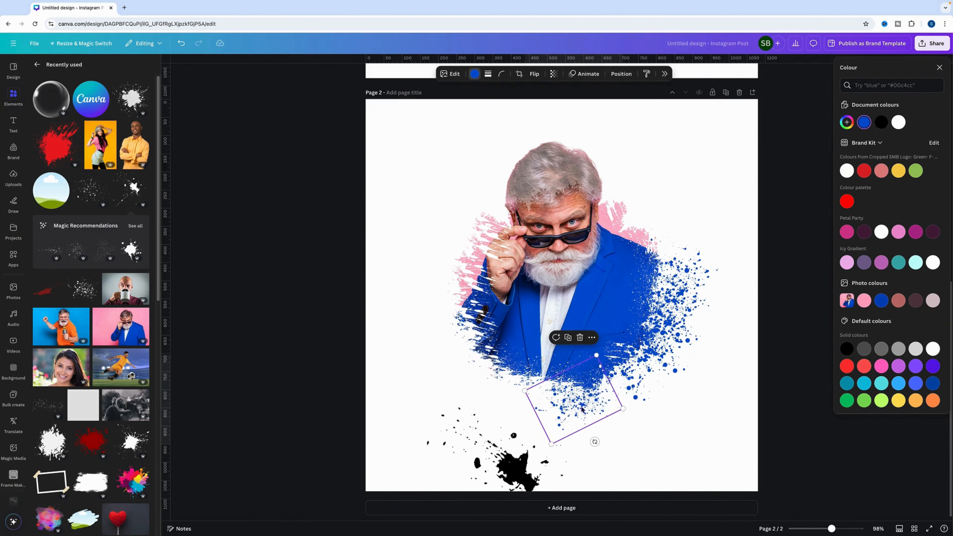
Shift the small blue copy toward the bottom-left and fill the bottom and lower-right edges with two more duplicates.
left_click_drag(582, 409, 512, 360)
left_click(591, 316)
left_click(508, 300)
left_click_drag(428, 341, 566, 385)
left_click(564, 325)
left_click_drag(605, 456, 637, 429)
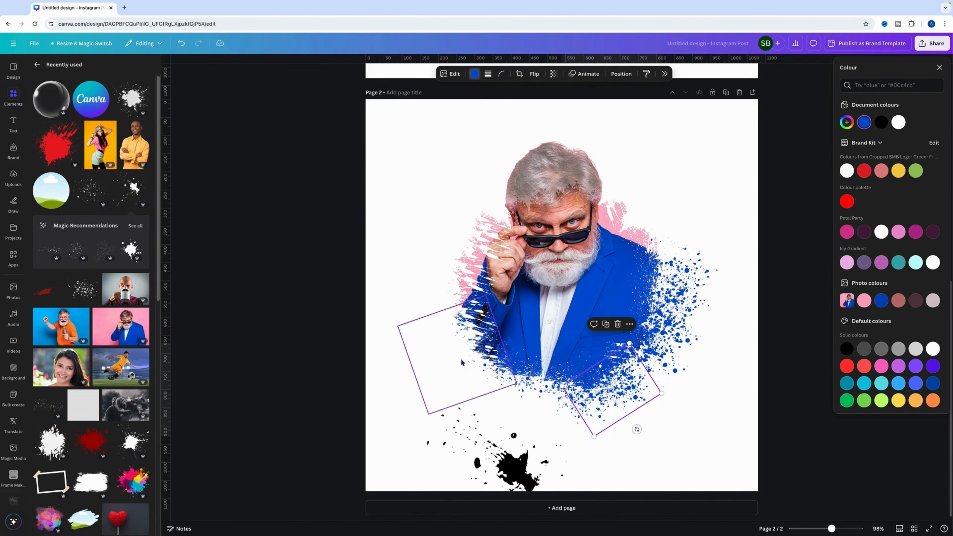
Duplicate the blue splatter onto the portrait's lower-left and left edges, rotating the last copy beside the raised sleeve.
left_click_drag(485, 374, 456, 331)
left_click(504, 305)
left_click(466, 286)
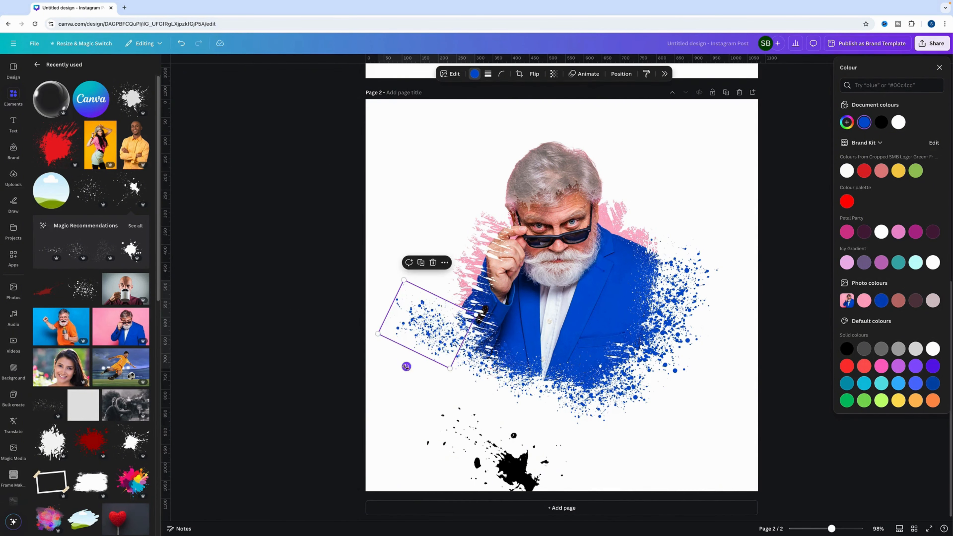
left_click_drag(406, 366, 400, 283)
Recolour the uppermost left splatter with the photo backdrop's pink, #FFBCCF.
left_click(453, 268)
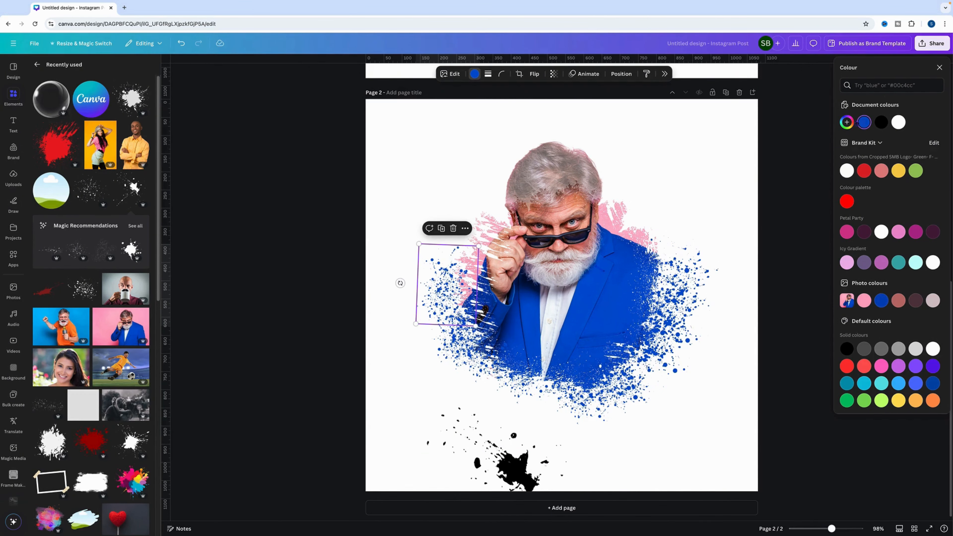
left_click(848, 123)
left_click(936, 198)
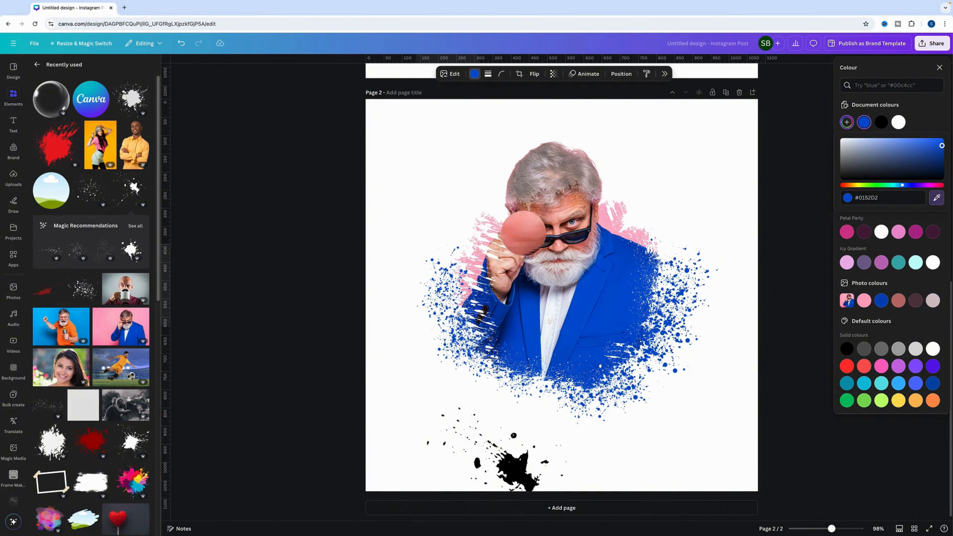
left_click(474, 257)
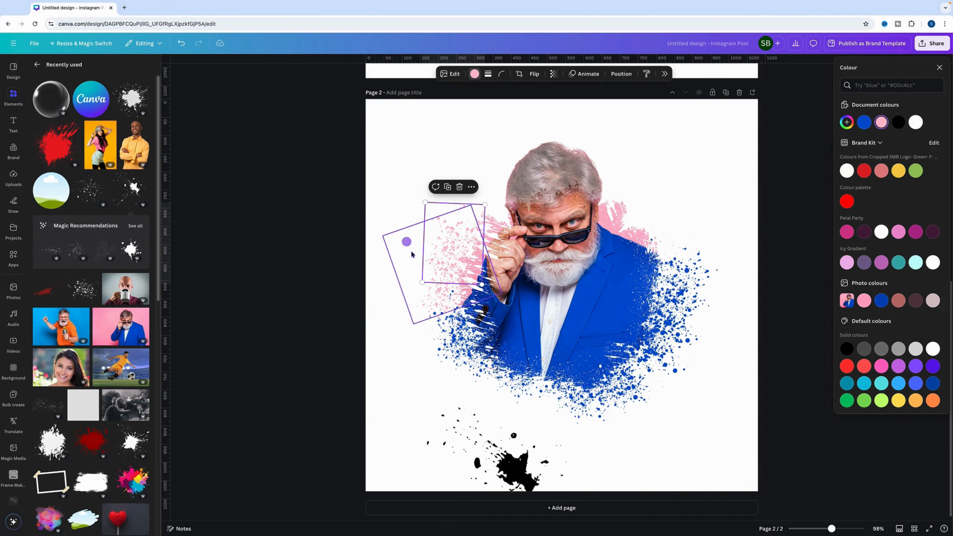
Rotate the upper pink copy on the left edge and place another pink duplicate beside the man's head.
left_click_drag(411, 254, 416, 231)
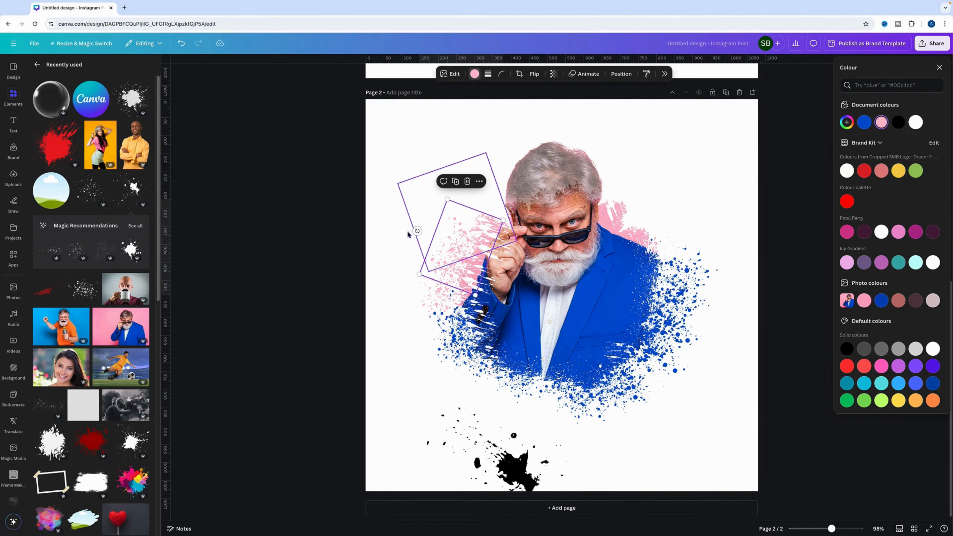
left_click(455, 182)
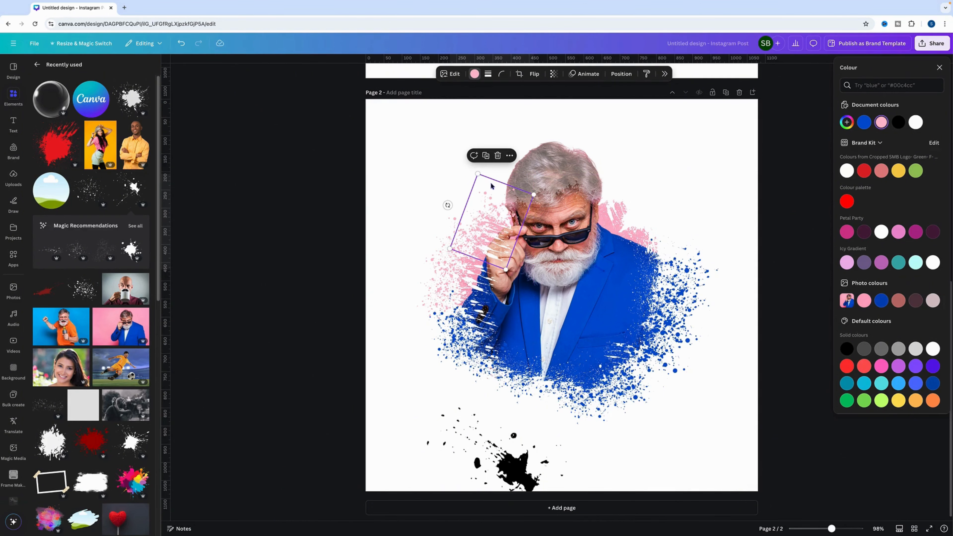
mouse_move(491, 185)
left_mouse_down()
mouse_move(483, 207)
mouse_move(465, 207)
mouse_move(487, 196)
left_mouse_up()
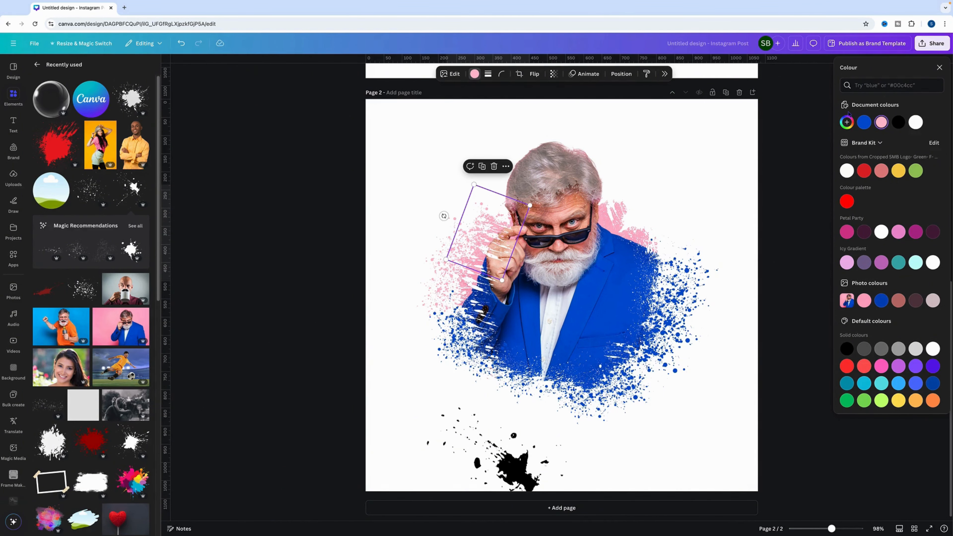
Recolour the pink splatter beside the man's head with the sampled skin tone #ECB9AE.
left_click(846, 122)
left_click(936, 197)
left_click(543, 276)
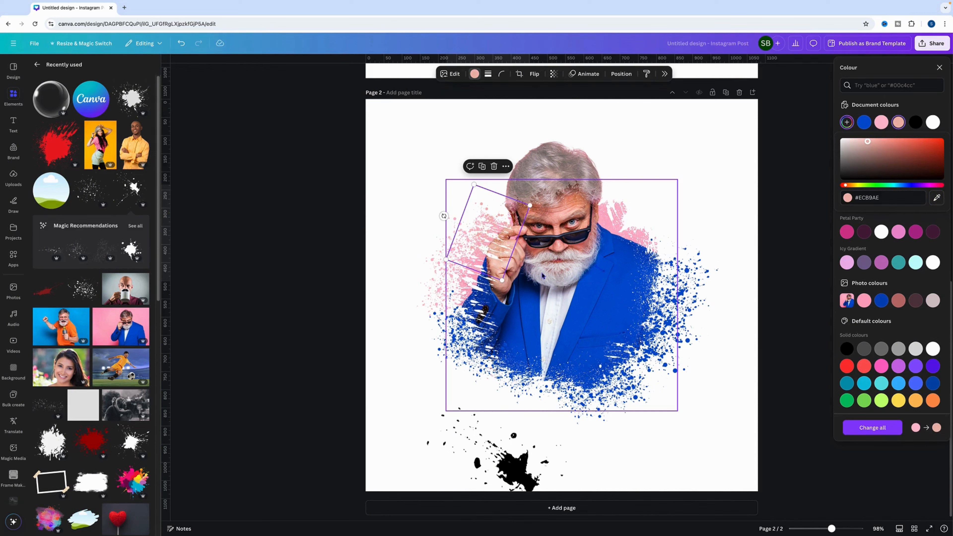
Place duplicates of the skin-toned and pink splatters over the pink area at the portrait's upper-right edge.
left_click_drag(479, 226, 630, 218)
left_click(488, 167)
left_click(438, 267)
left_click(455, 181)
Move the black splatter from the page's lower edge to the portrait's lower-left edge and bring it to the front.
left_click(505, 417)
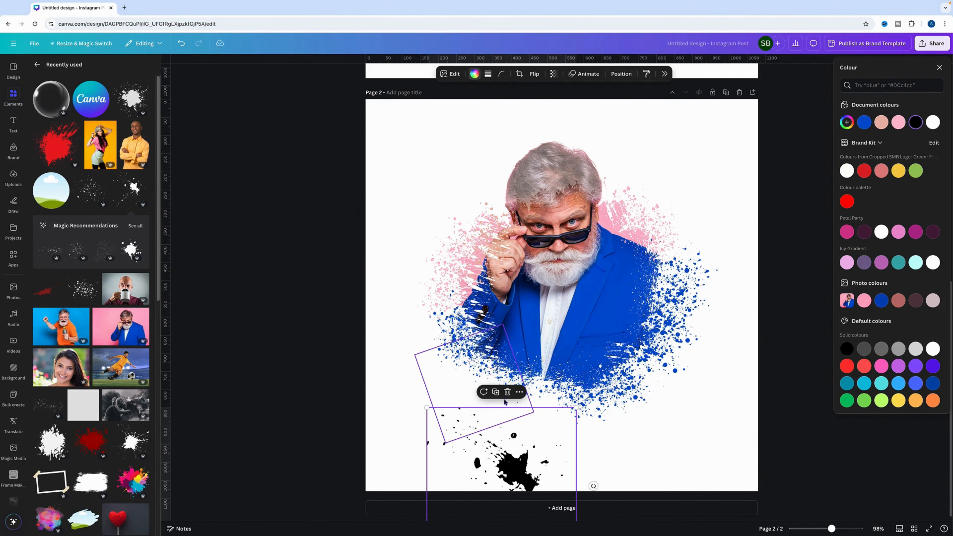
left_click_drag(505, 417, 460, 342)
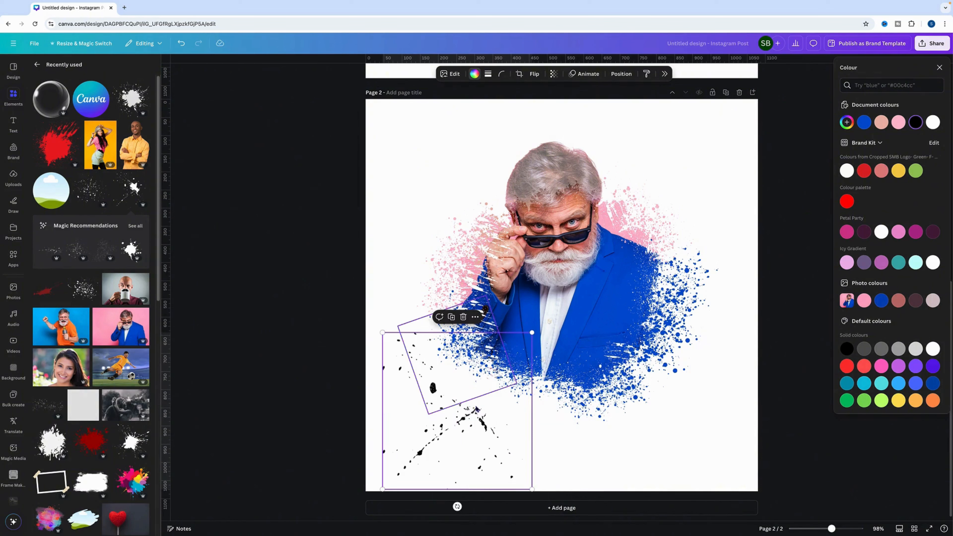
right_click(399, 449)
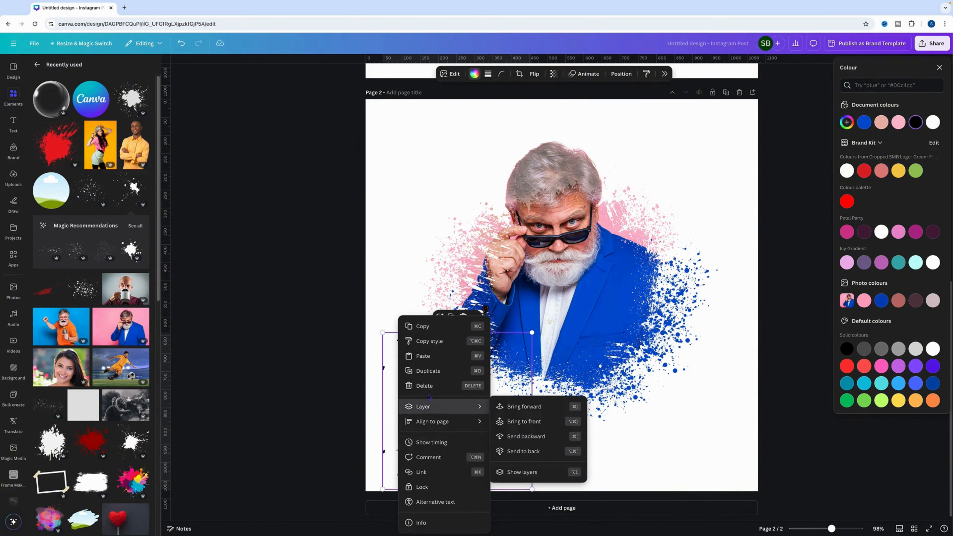
mouse_move(427, 408)
left_click(540, 429)
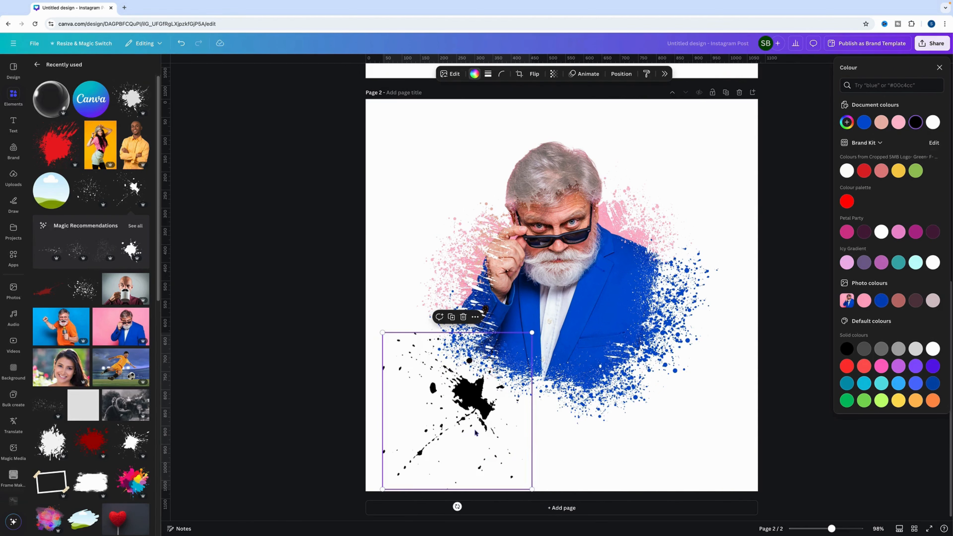
left_click_drag(474, 433, 456, 387)
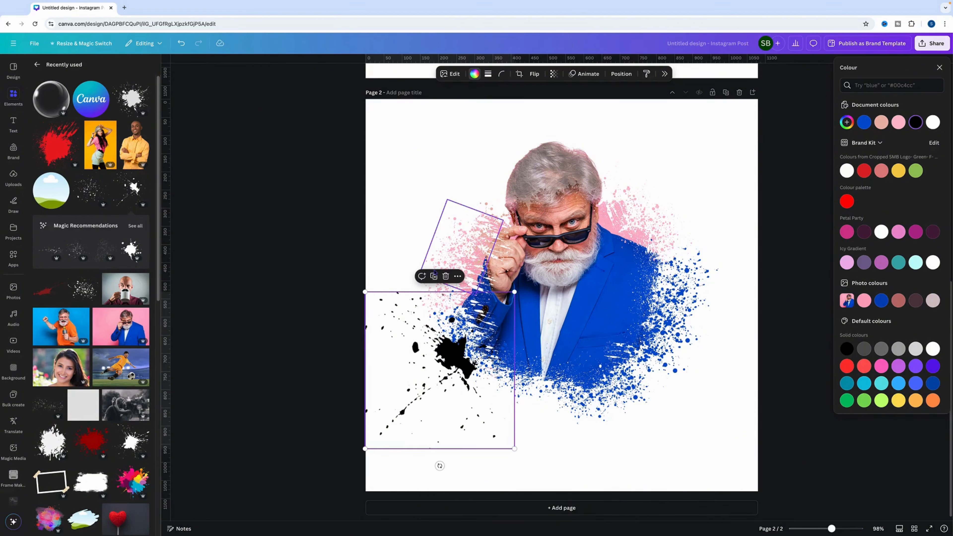
Recolour the black splatter with blue sampled from the jacket, brightened to #044CCB.
left_click(846, 123)
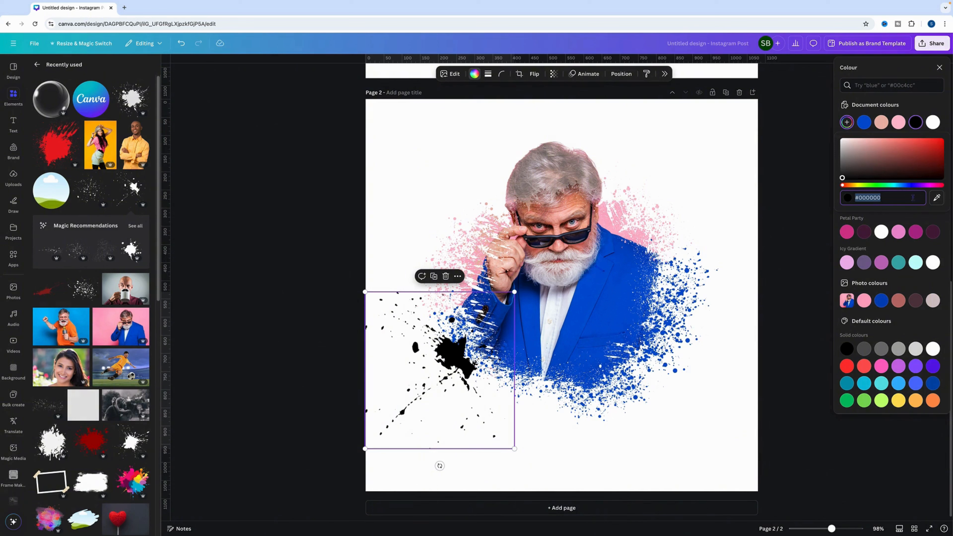
left_click(938, 199)
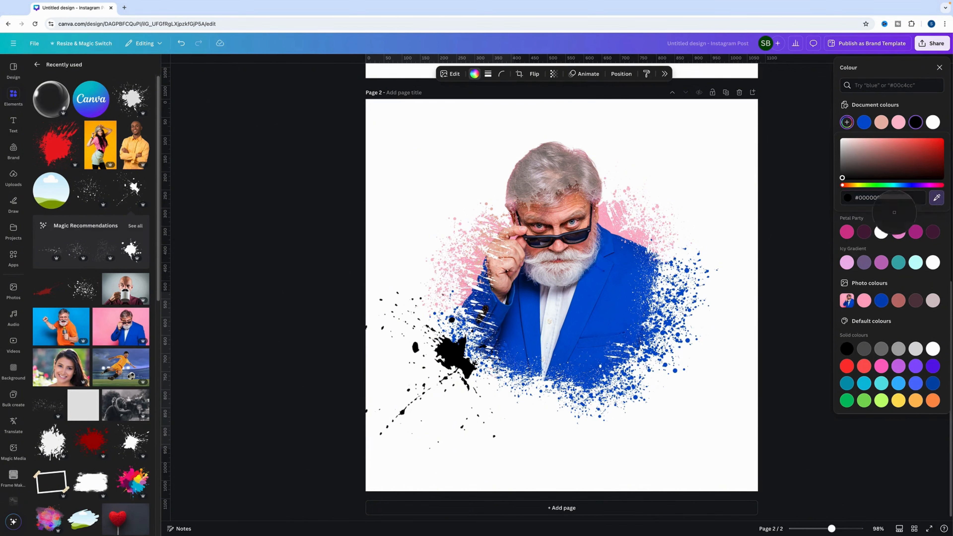
left_click(496, 314)
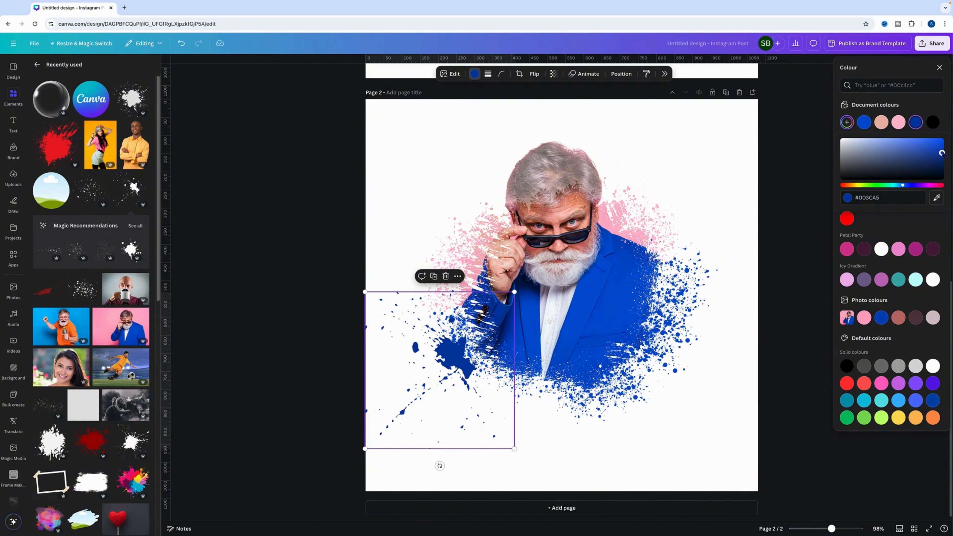
left_click_drag(934, 154, 930, 145)
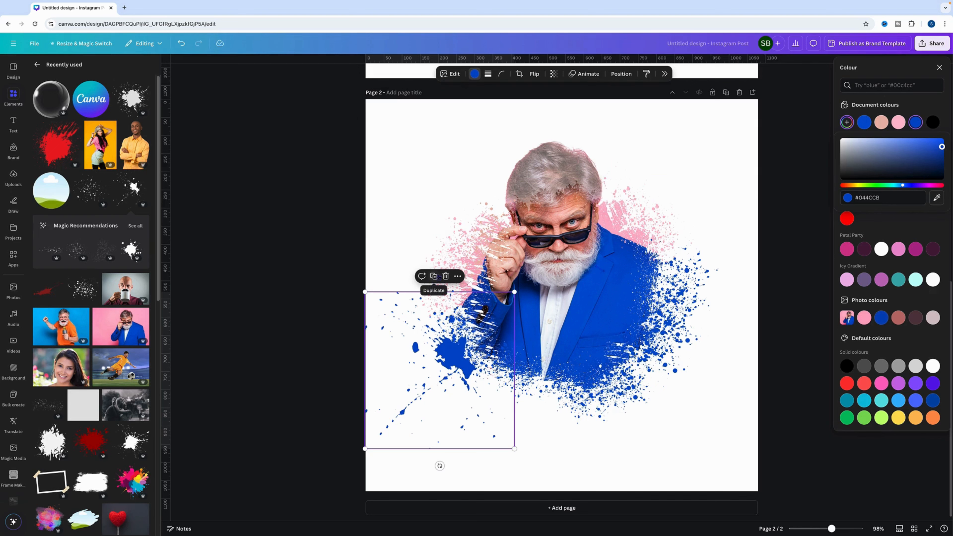
Place a rotated duplicate of the blue splatter over the jacket's right edge, discarding the extra copy tried beside the man's head.
left_click(434, 276)
left_click_drag(444, 366, 664, 260)
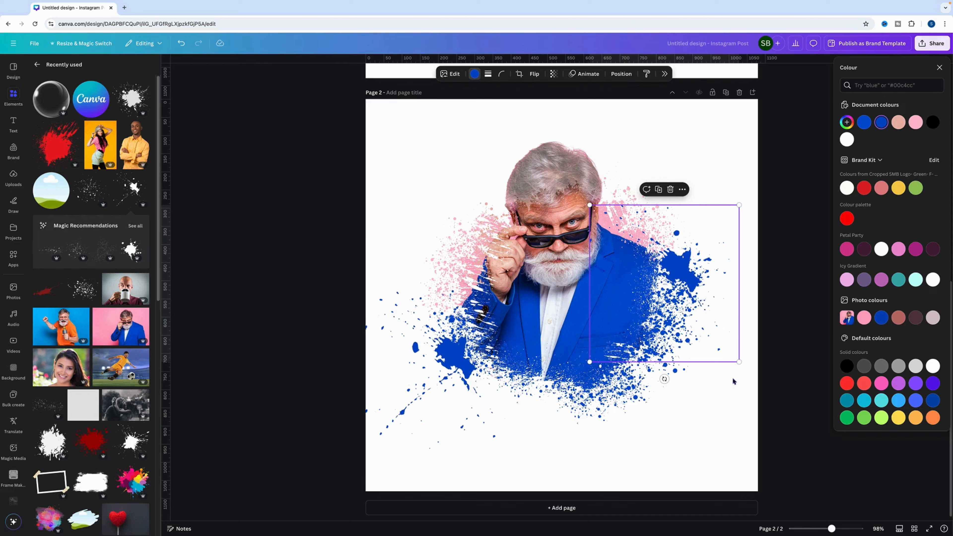
left_click_drag(664, 379, 693, 375)
mouse_move(670, 276)
left_mouse_down()
mouse_move(699, 294)
mouse_move(682, 288)
left_mouse_up()
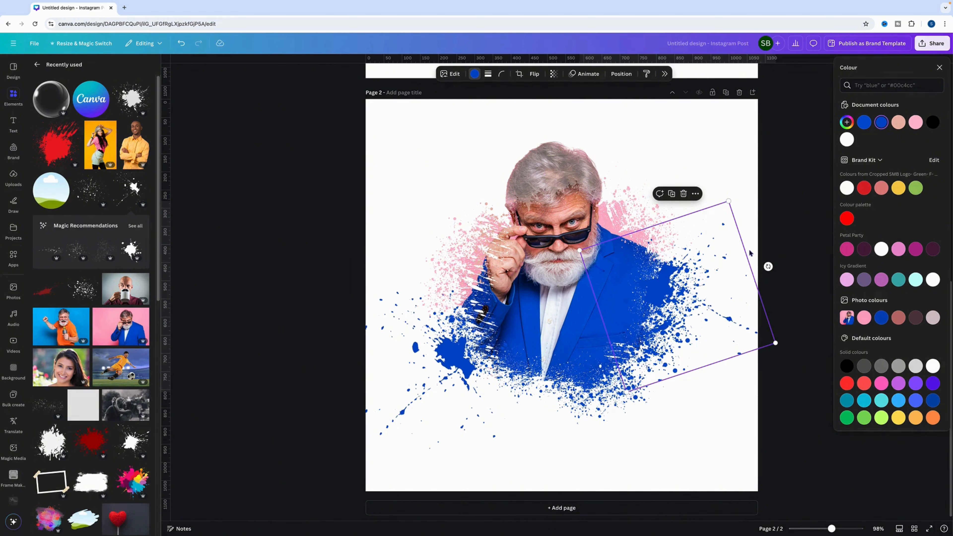
left_click_drag(709, 335, 450, 266)
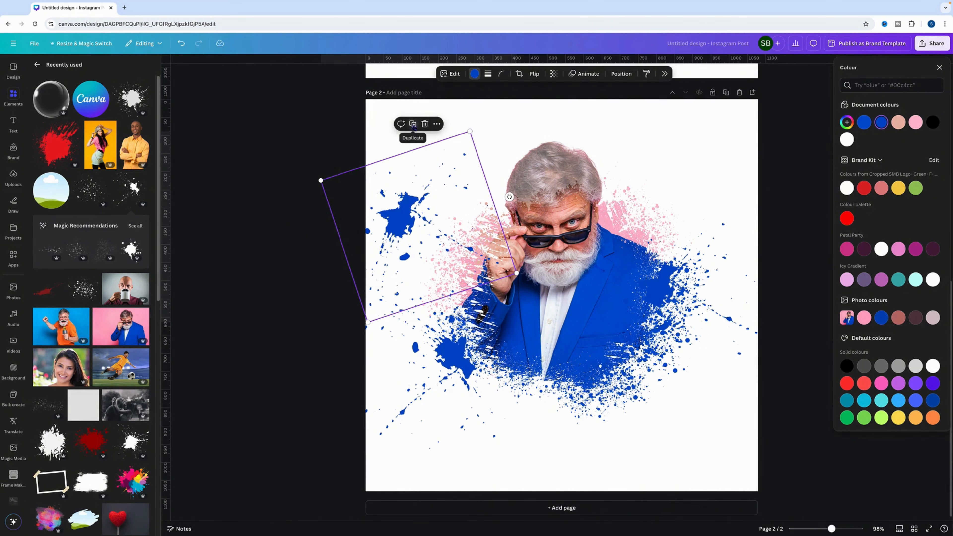
left_click(425, 124)
Add the recently used ink splatter, shrink it and place it over the pink area to the left of the man's head.
left_click(129, 99)
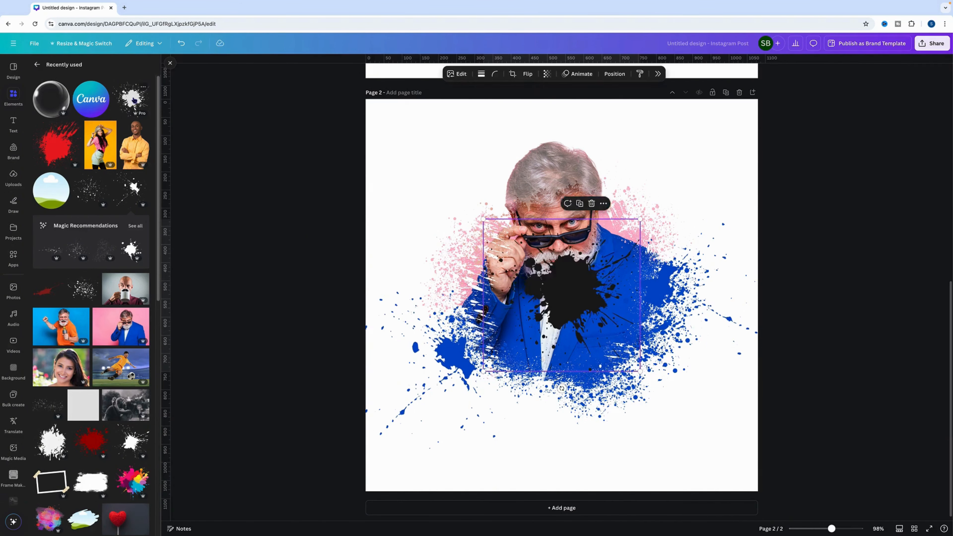
left_click_drag(640, 220, 548, 308)
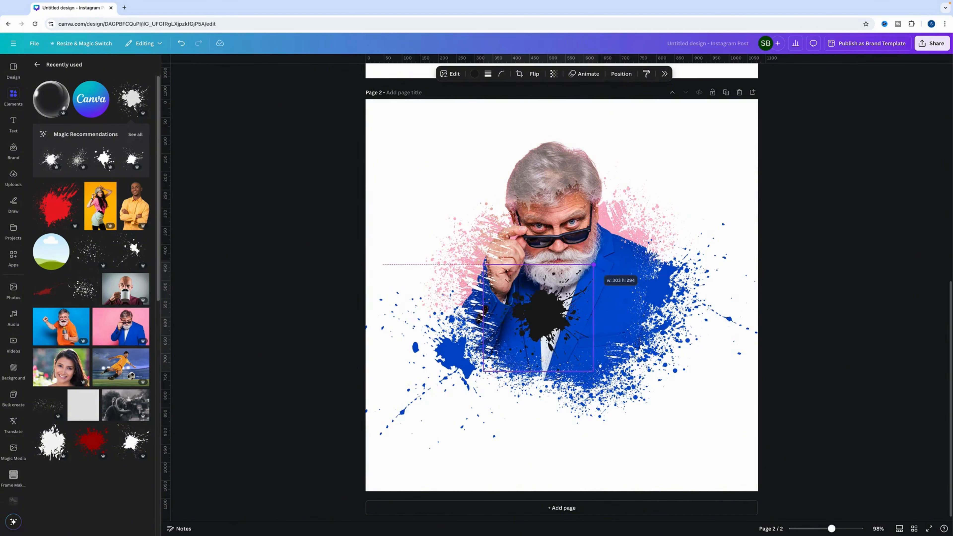
left_click_drag(516, 338, 467, 228)
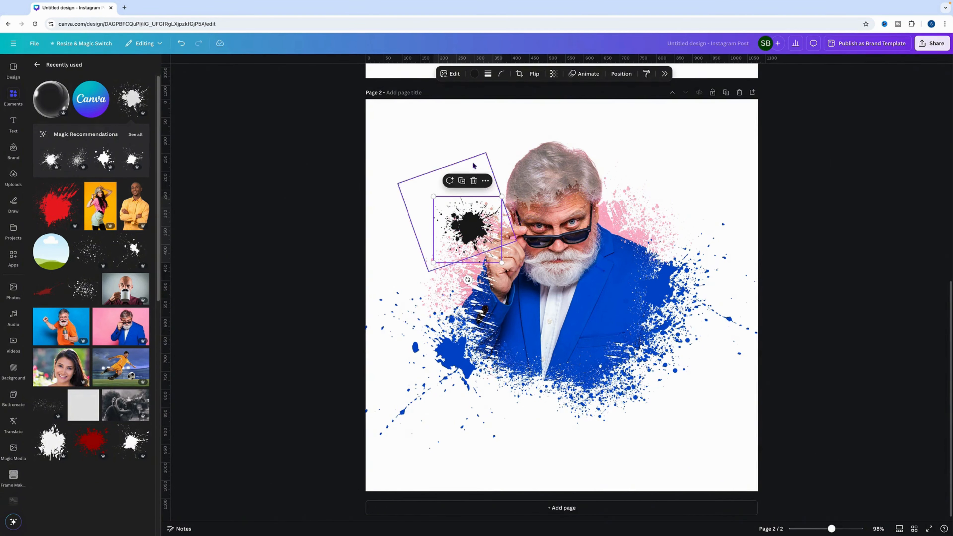
Recolour the small ink splatter beside the head with the sampled pink #FEB0C4.
left_click(474, 74)
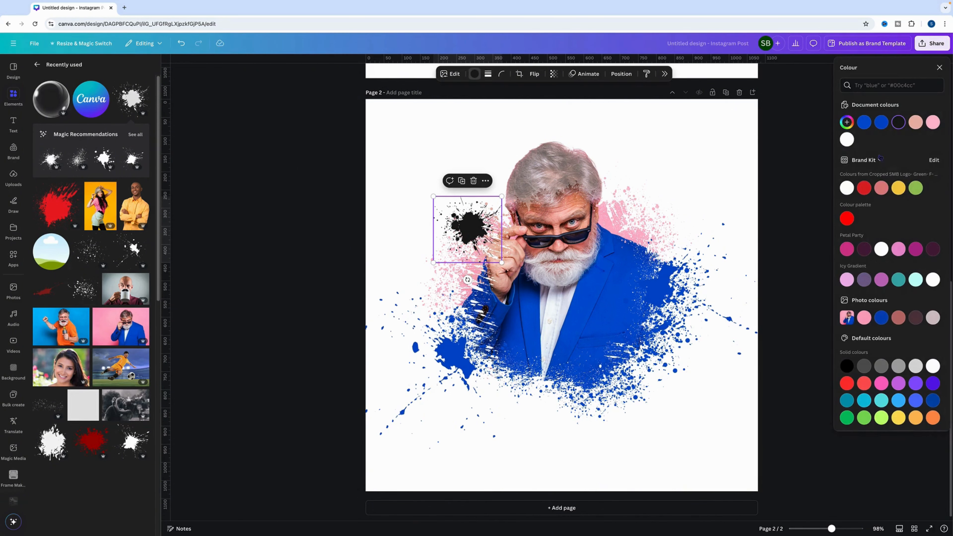
left_click(846, 122)
left_click(937, 197)
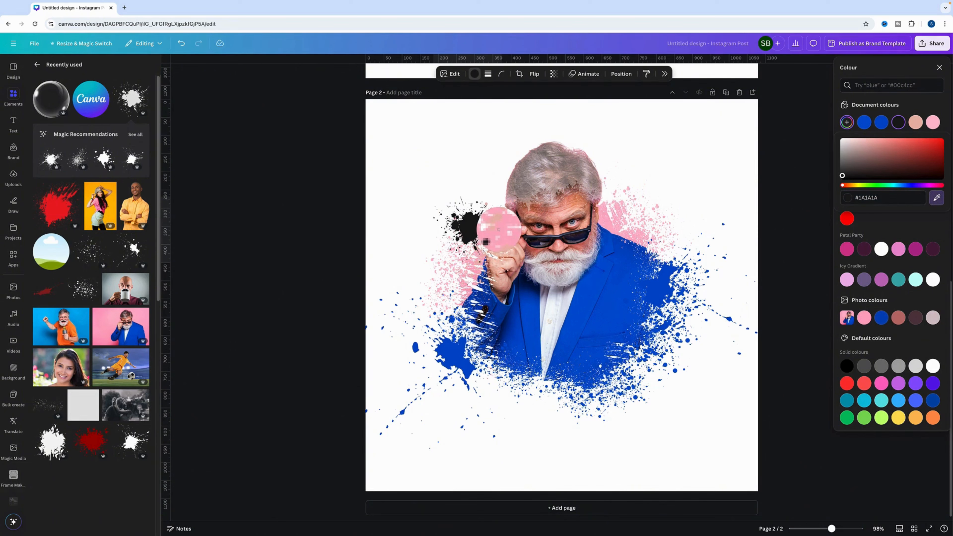
left_click(499, 229)
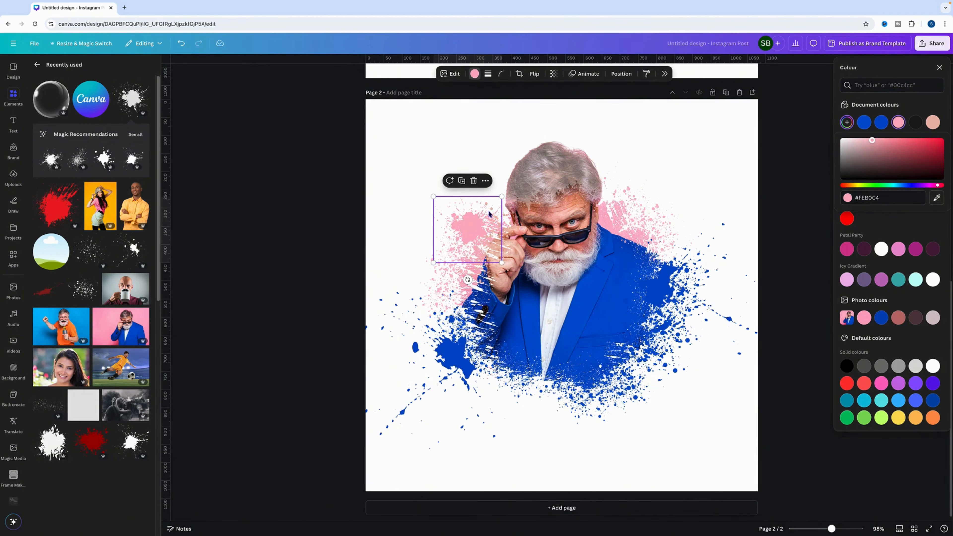
Place a duplicate of the small pink splatter at the portrait's lower edge and recolour it with the jacket's sampled blue.
left_click(462, 181)
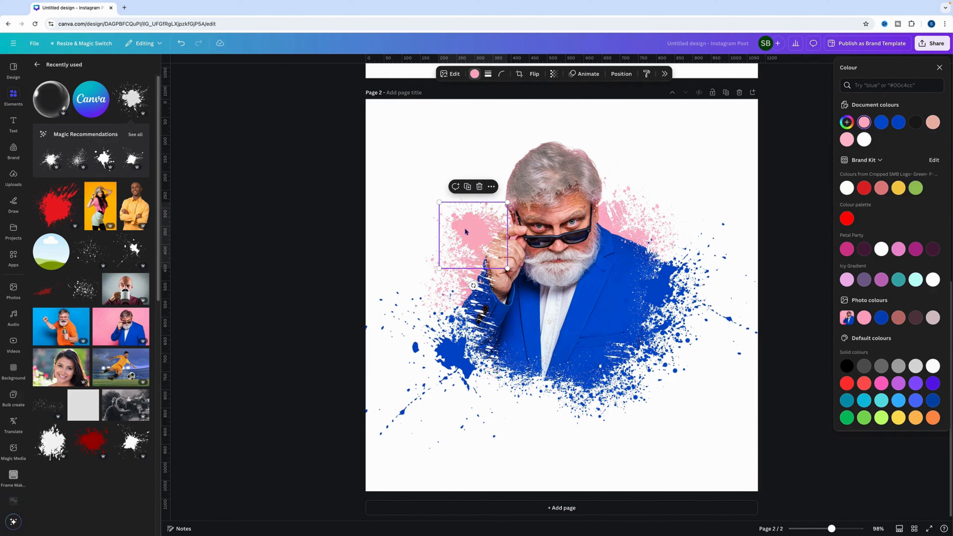
left_click_drag(465, 230, 585, 401)
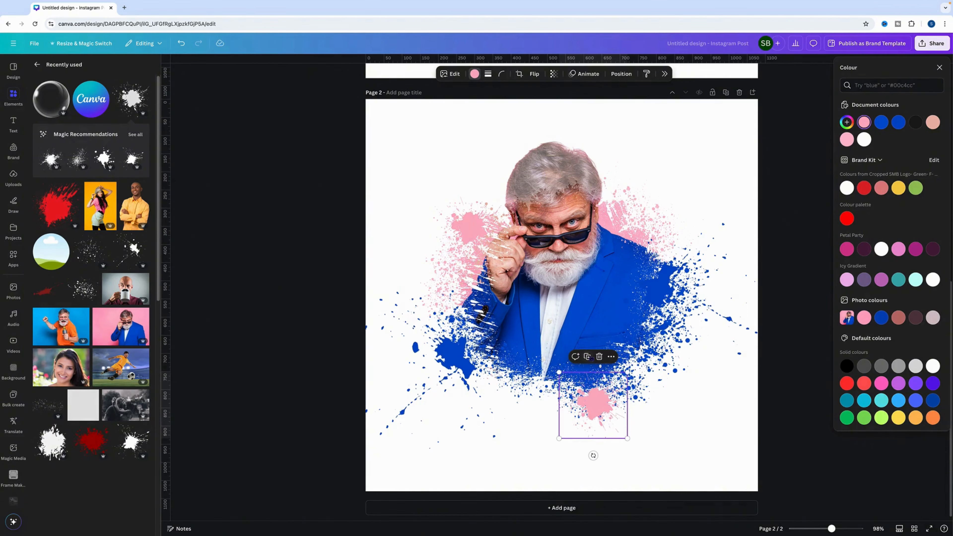
left_click(847, 127)
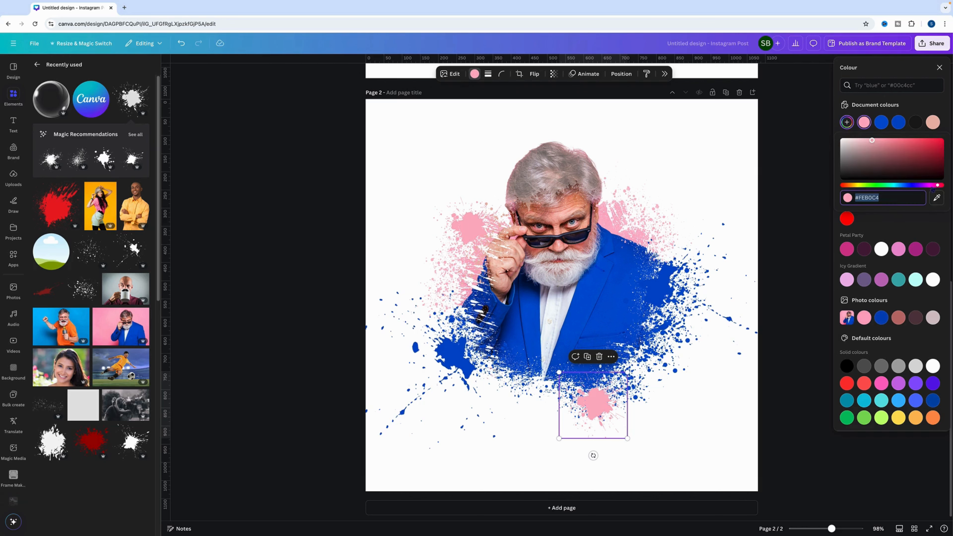
left_click(937, 198)
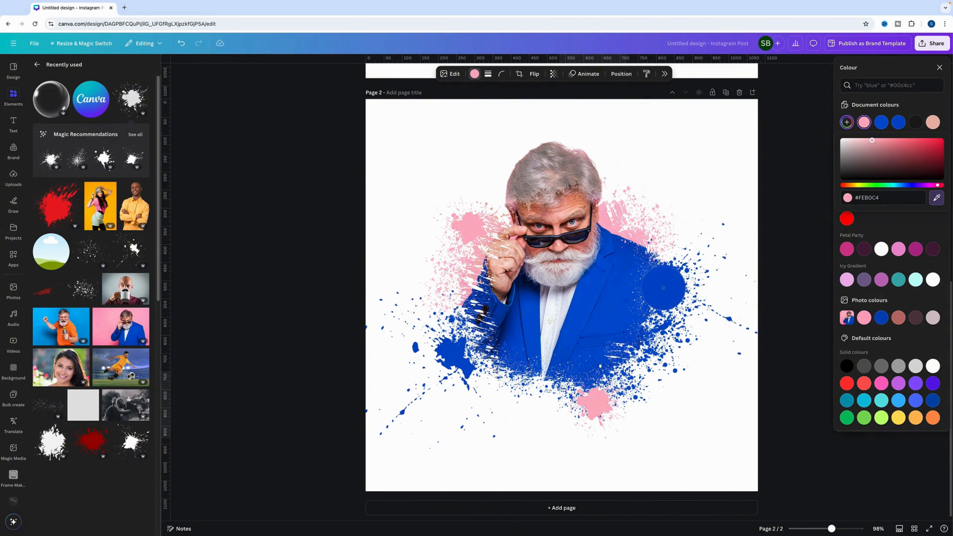
left_click(581, 361)
left_click(702, 464)
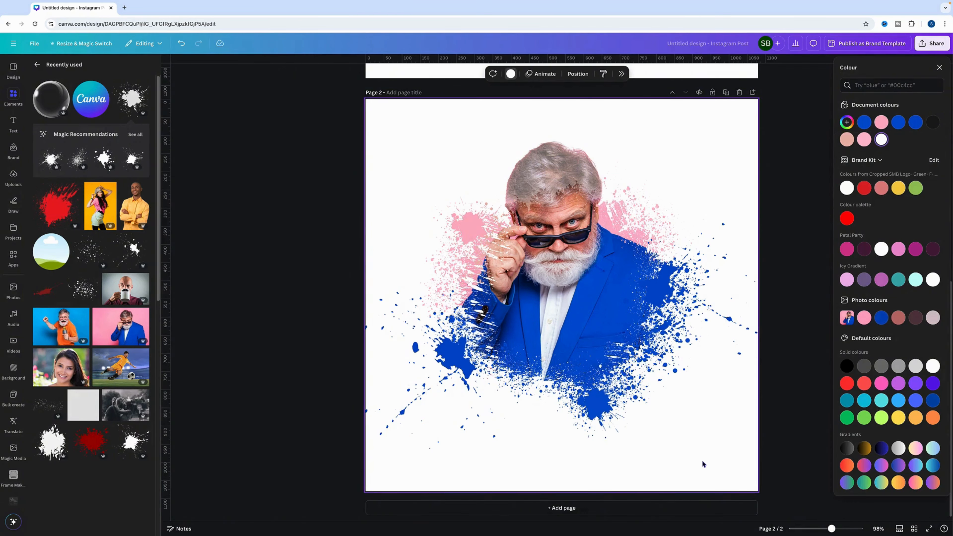
Add the Canva logo with the glass bubble aligned over it and group the two elements.
left_click(95, 97)
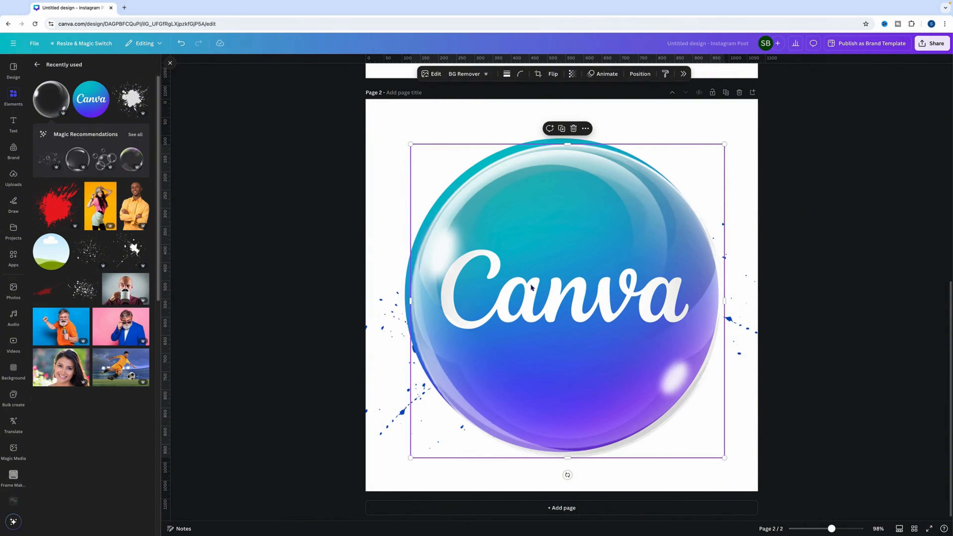
left_click_drag(531, 284, 525, 278)
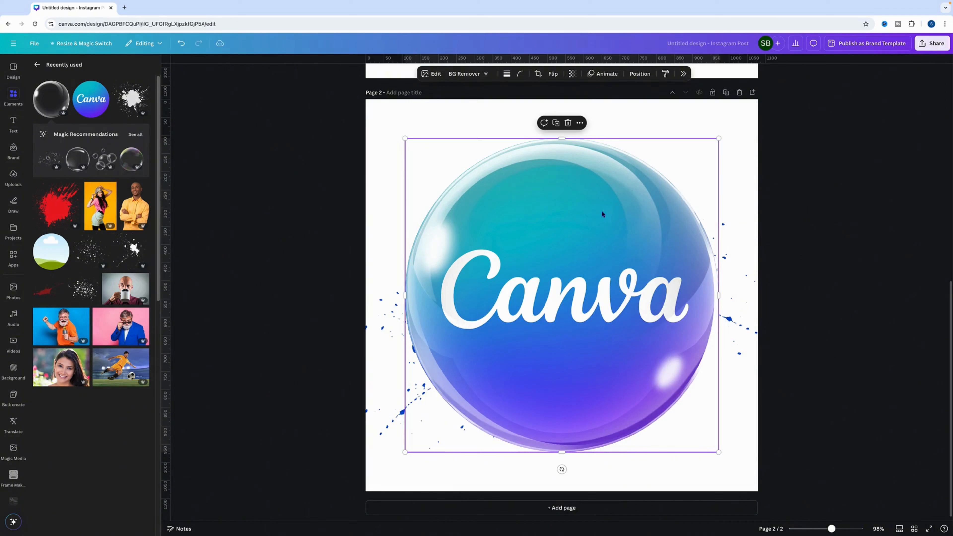
right_click(587, 250)
mouse_move(625, 336)
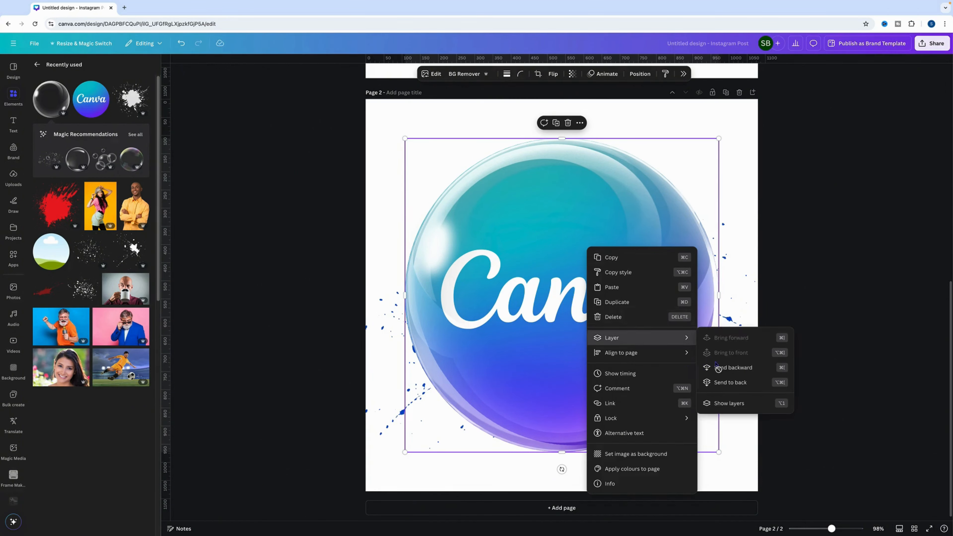
left_click(728, 403)
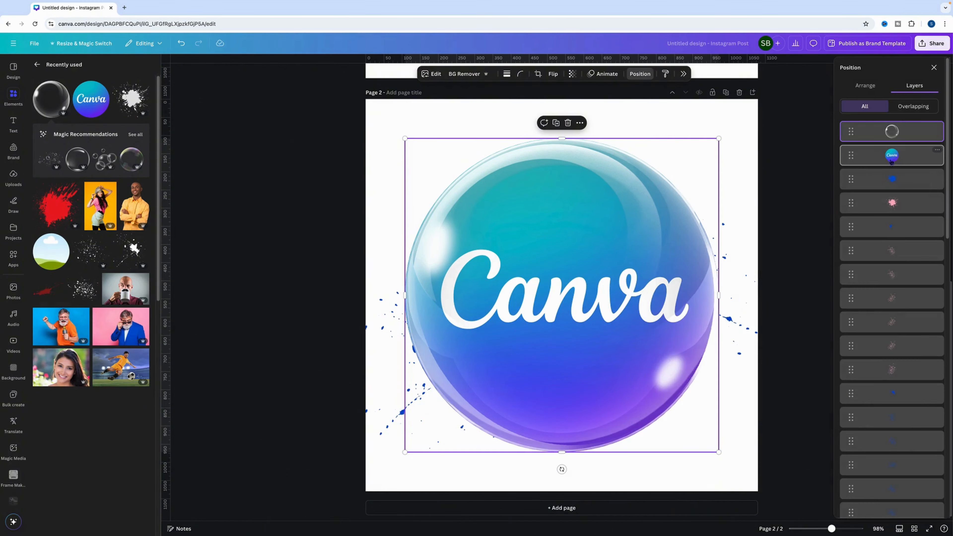
left_click(892, 156, "shift")
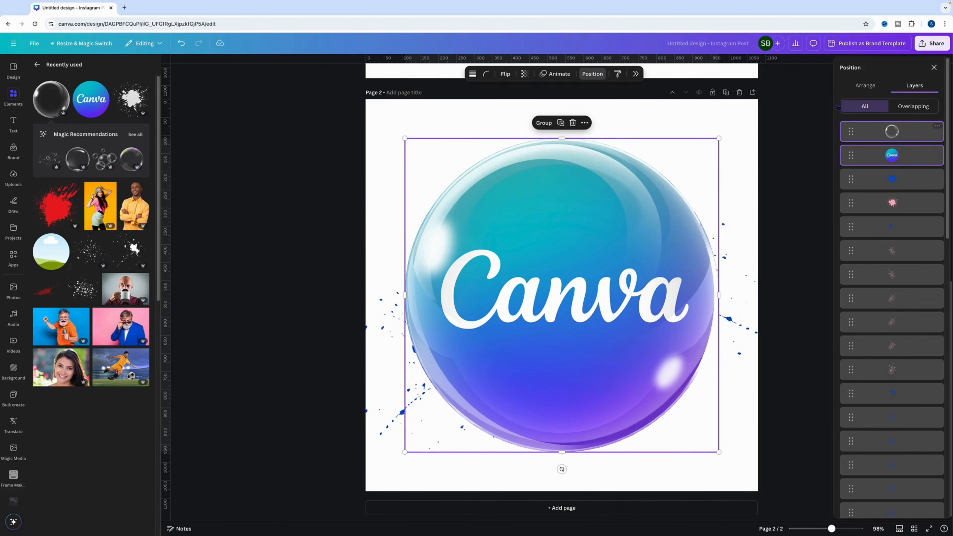
left_click(544, 123)
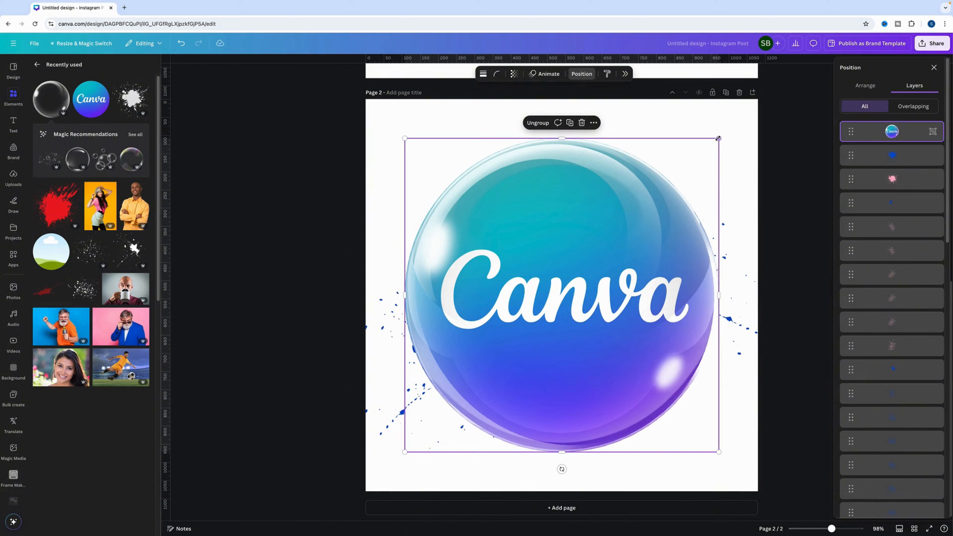
Shrink the grouped Canva bubble logo and place it in the page's upper-right corner.
left_click_drag(718, 138, 461, 395)
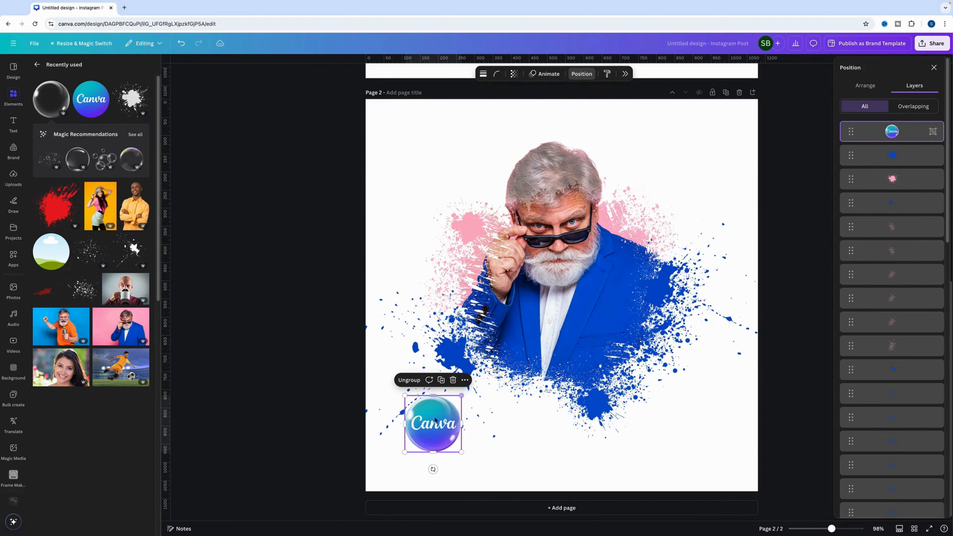
left_click_drag(430, 429, 664, 194)
left_click(799, 262)
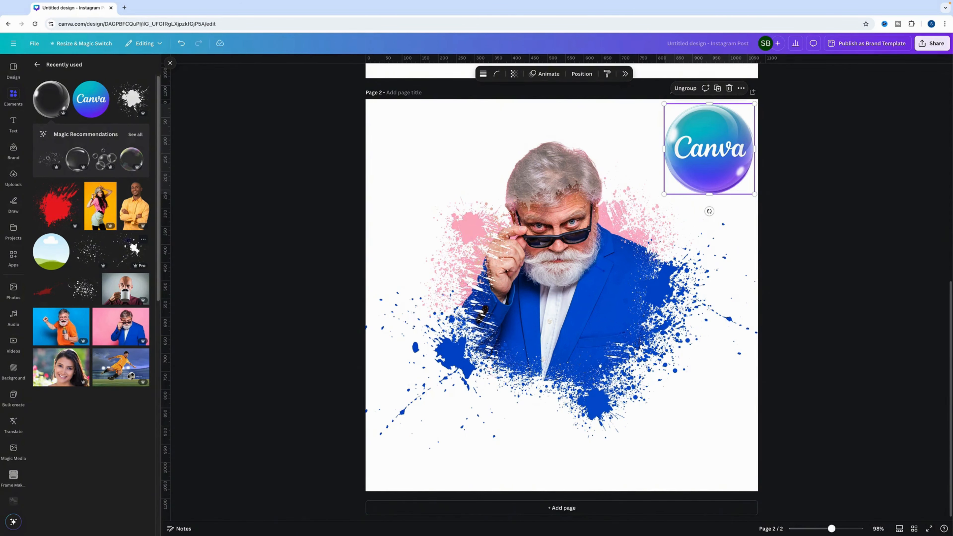
Show more splatters like the recently used ink drops element and add the tall, narrow splatter.
left_click(143, 87)
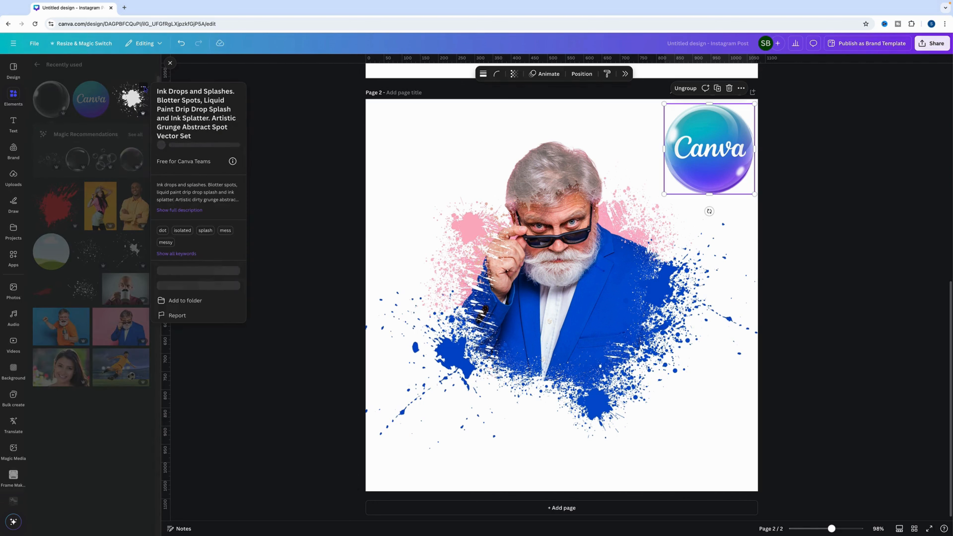
left_click(202, 290)
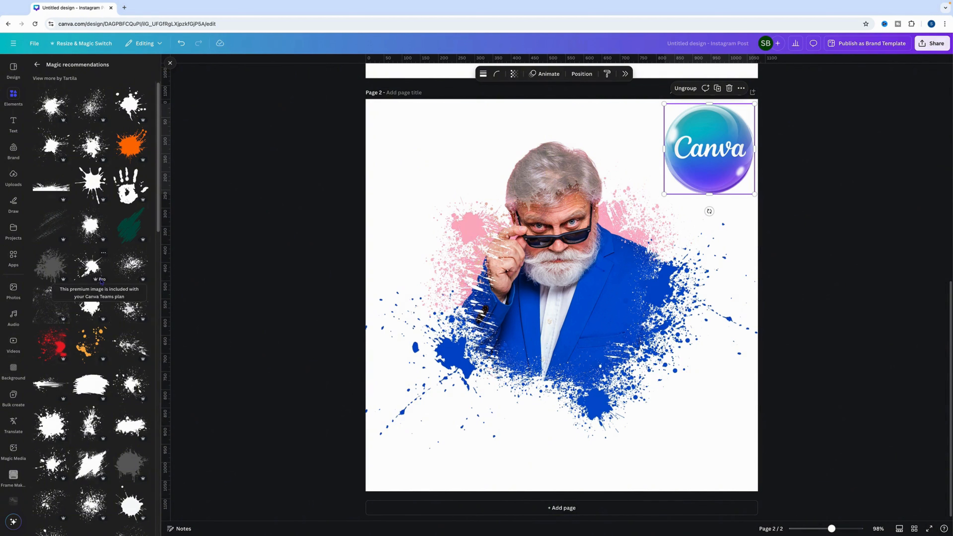
left_click(90, 424)
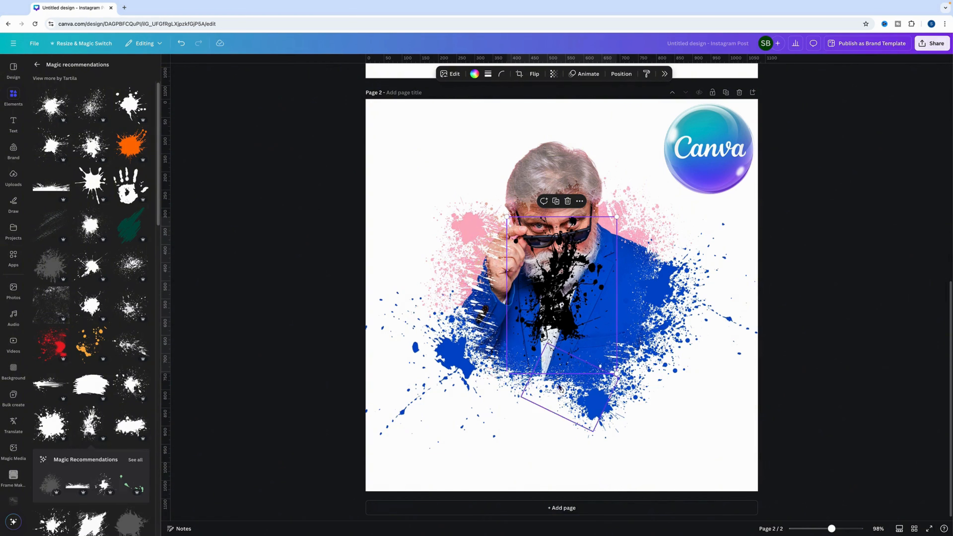
Rotate the tall black splatter roughly upside down and position it below the shirt at the portrait's lower edge.
left_click_drag(562, 390, 565, 248)
left_click_drag(569, 289, 540, 377)
left_click_drag(540, 409, 540, 398)
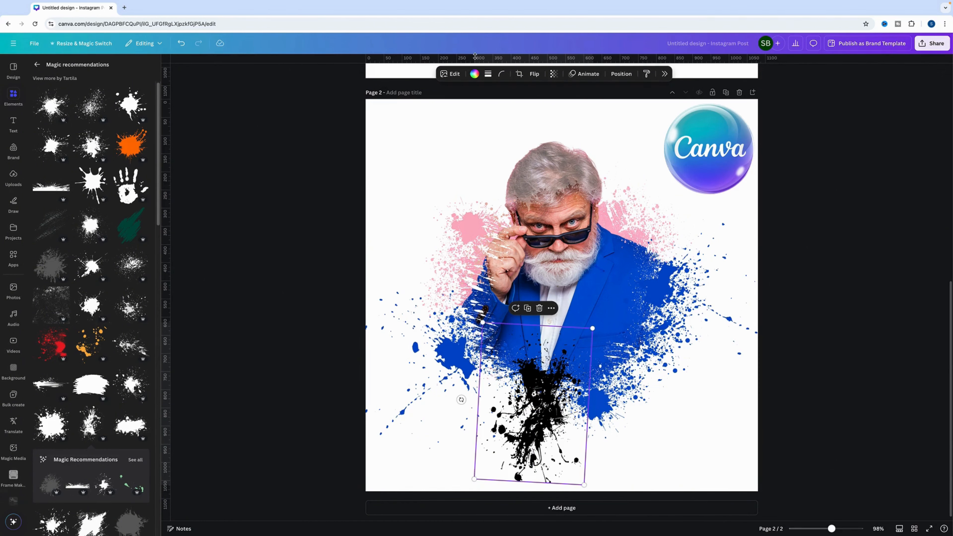
Recolour the tall black splatter with tones sampled from the shirt, trying #D2D4DF and replacing it with the lighter #EFF4F7.
left_click(474, 74)
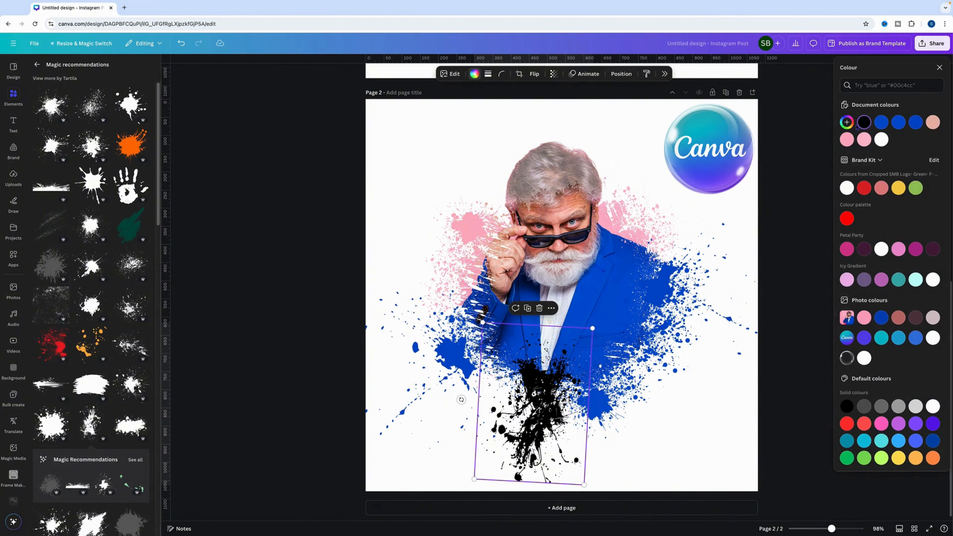
left_click(847, 122)
left_click(937, 198)
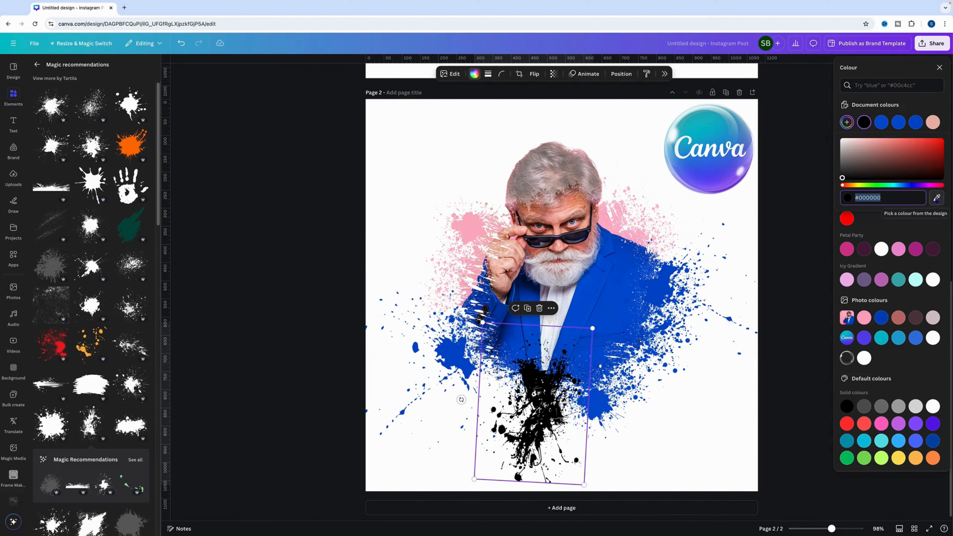
left_click(541, 360)
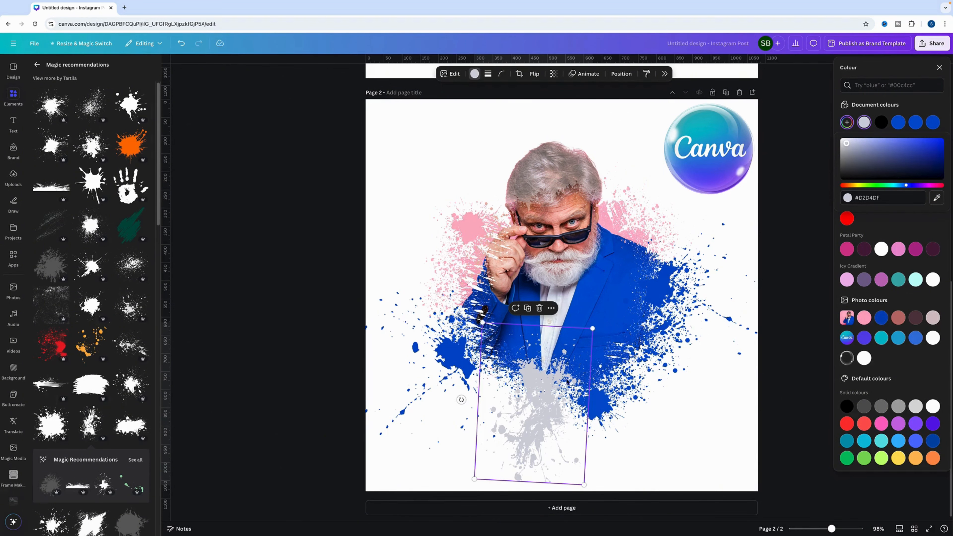
left_click(936, 198)
left_click(550, 321)
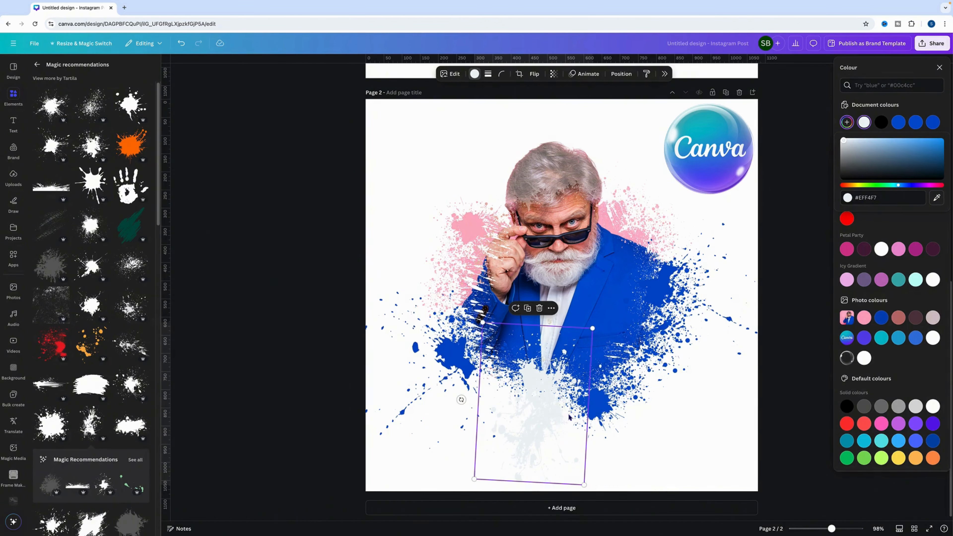
left_click(647, 442)
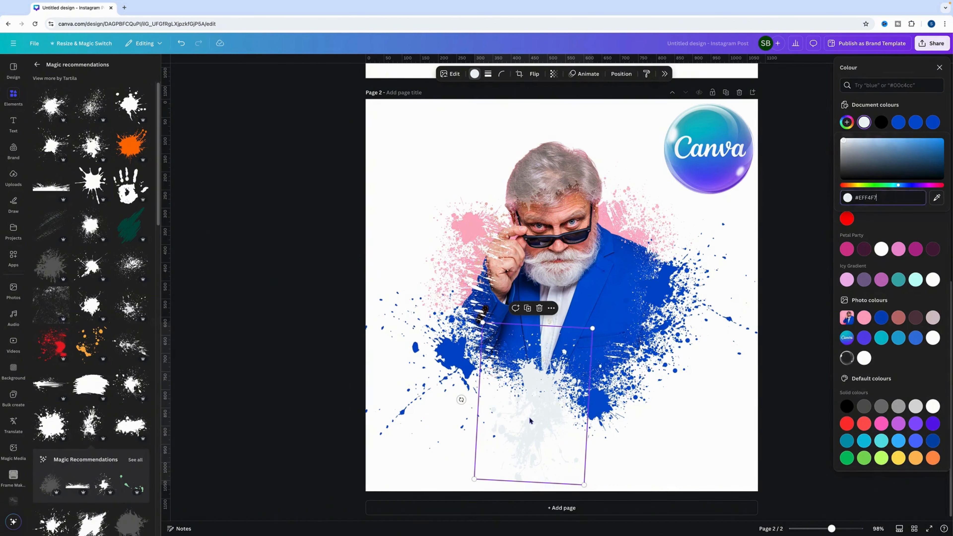
Delete the tall pale splatter below the shirt.
left_click(545, 419)
key("Delete")
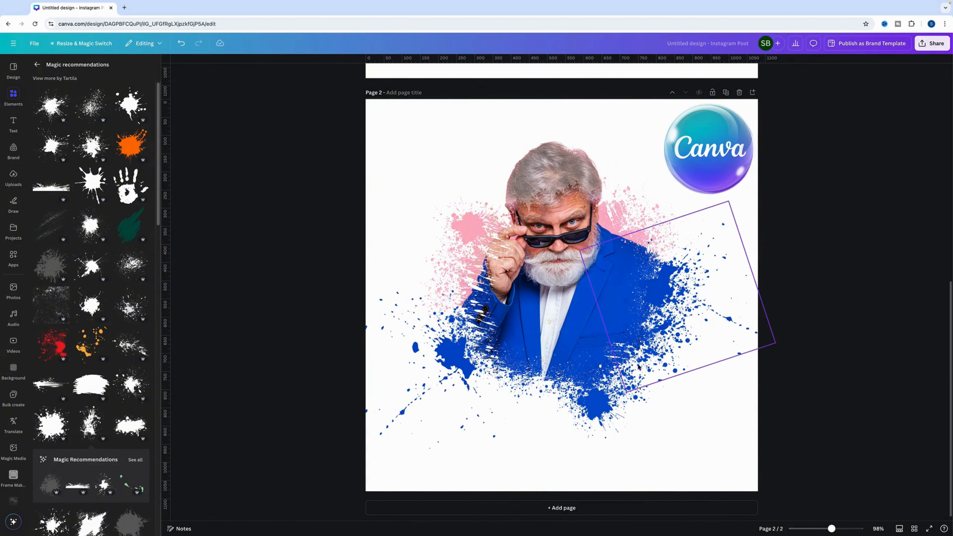